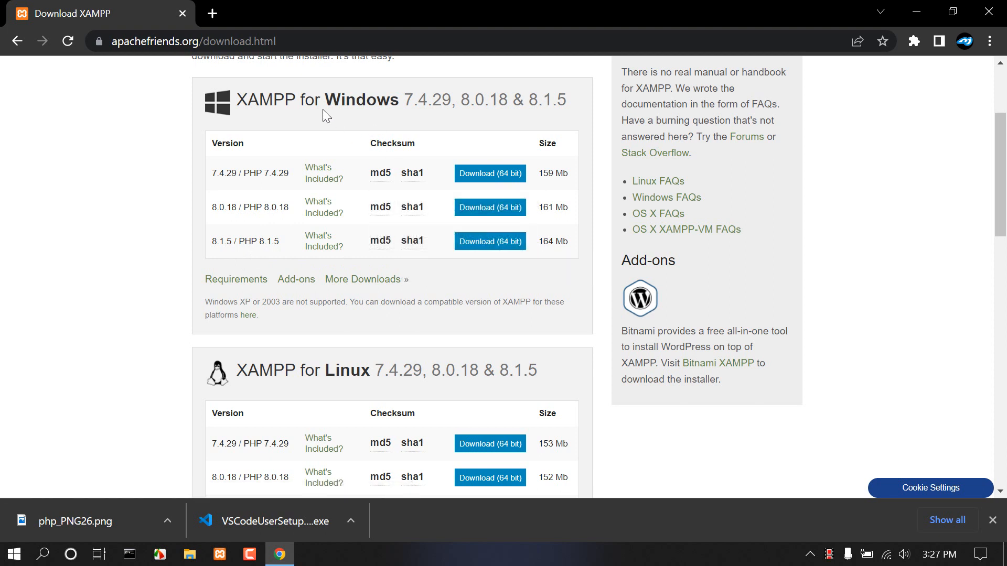
# Download the 64-bit XAMPP for Windows installer, version 8.1.5 / PHP 8.1.5
pyautogui.scroll(-4, 540, 373)
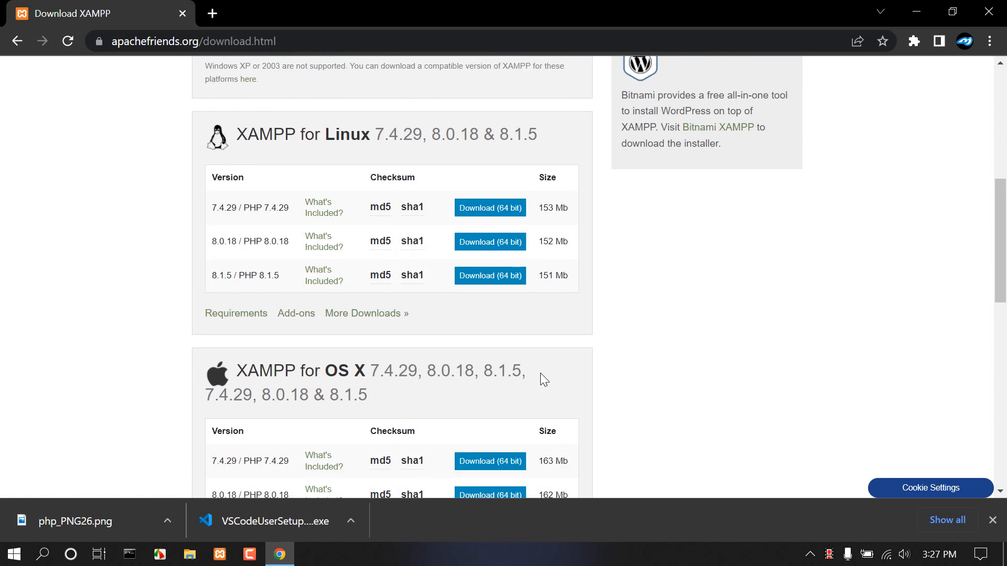
pyautogui.scroll(-4, 541, 375)
pyautogui.scroll(10, 540, 374)
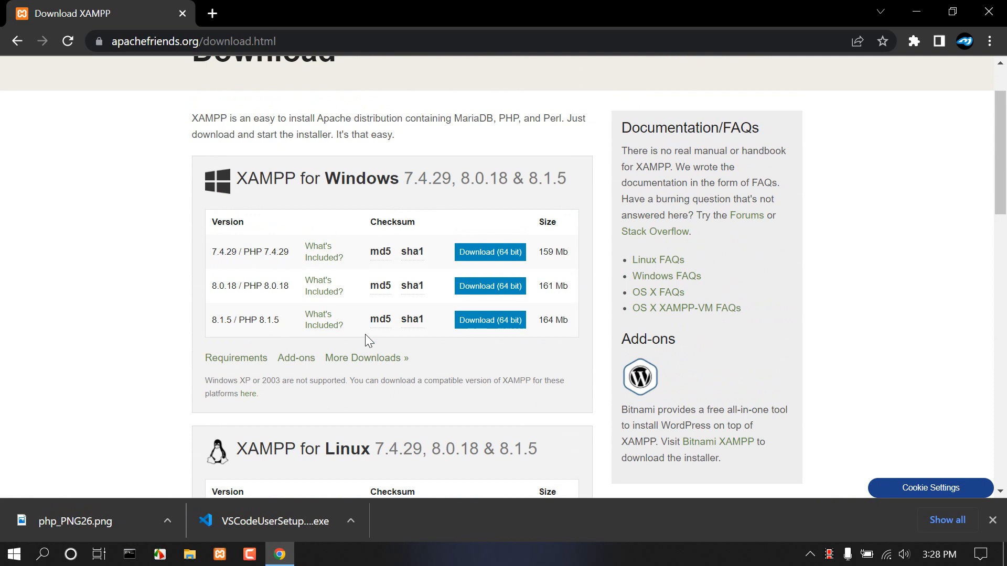
pyautogui.click(499, 321)
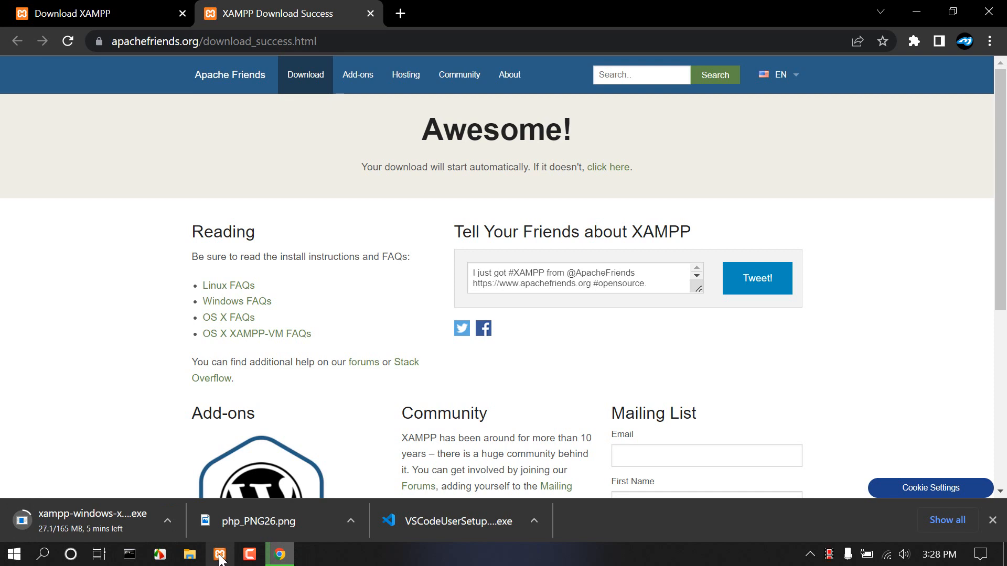
# Search Windows for "xam" and launch the XAMPP Control Panel
pyautogui.click(14, 559)
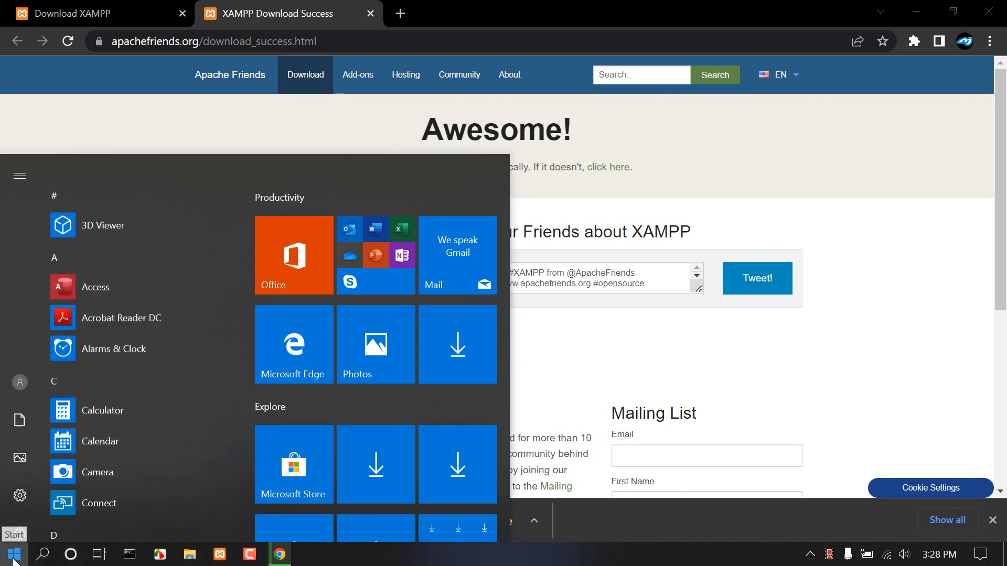
pyautogui.write('x')
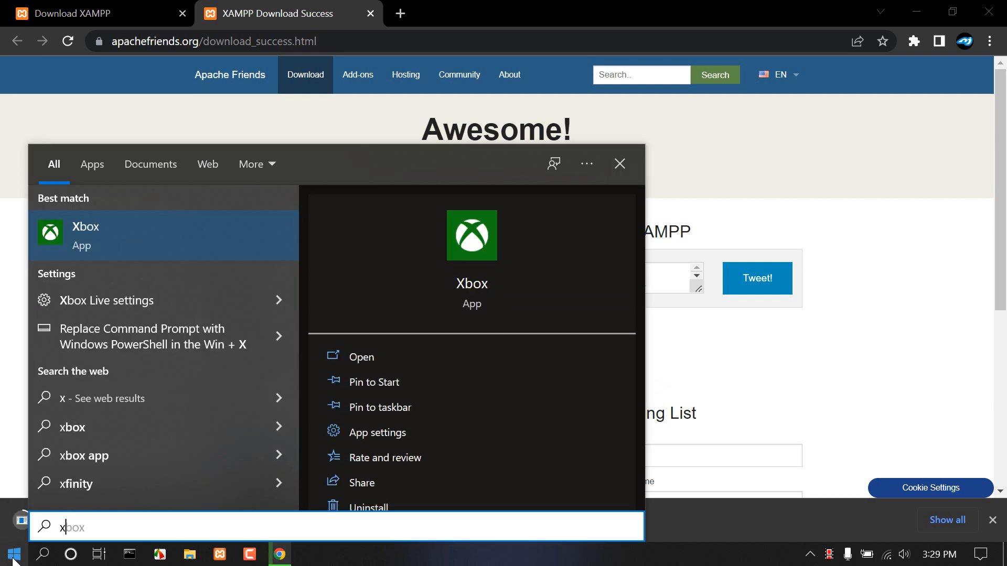
pyautogui.write('am')
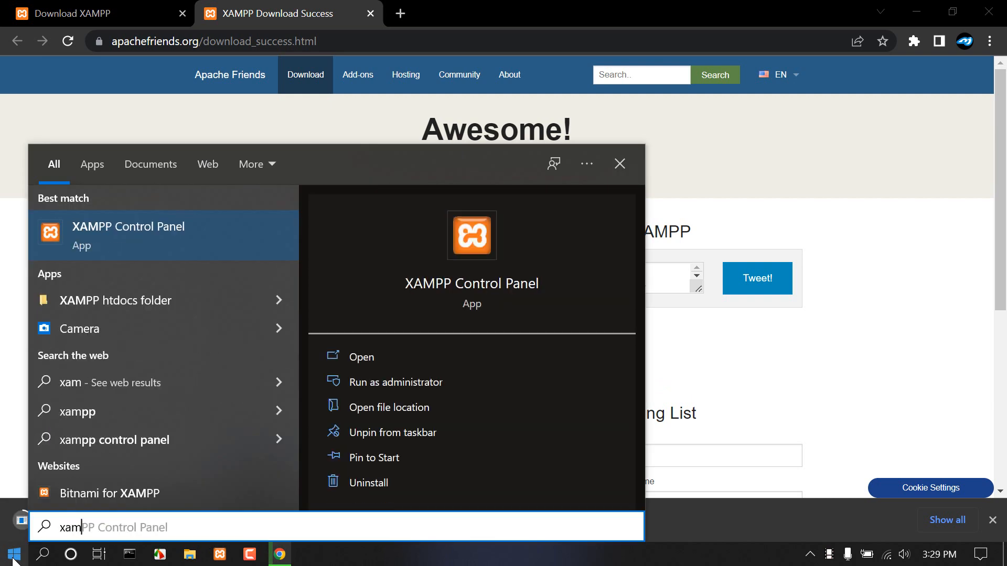
pyautogui.click(157, 234)
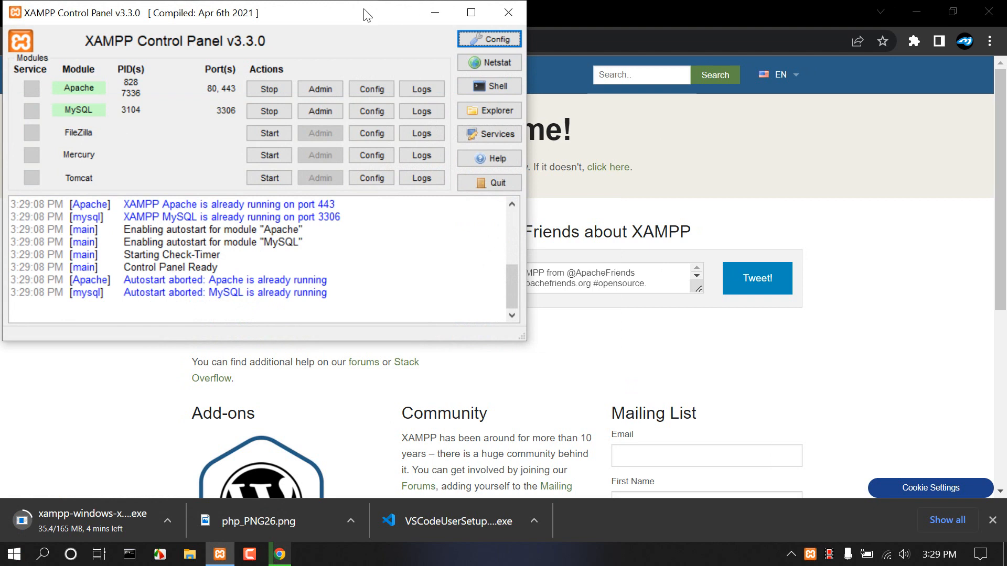
# Stop the Apache and MySQL modules, and start Apache again
pyautogui.click(622, 114)
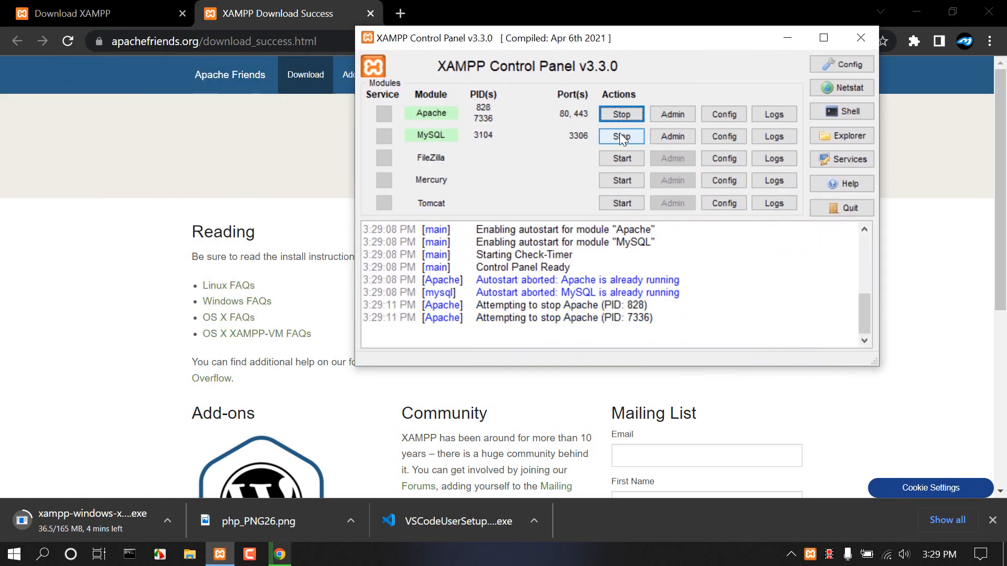
pyautogui.click(620, 136)
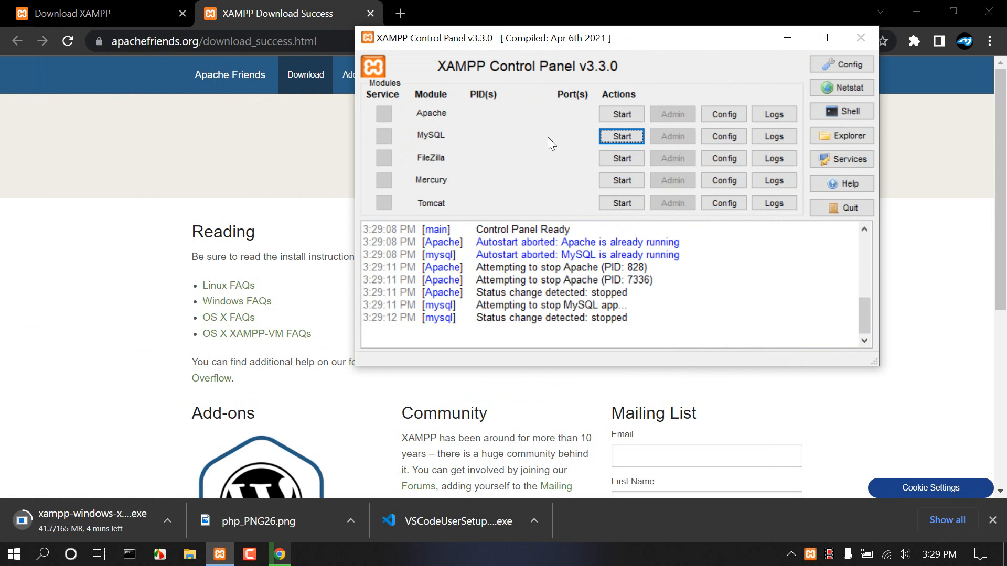
pyautogui.click(625, 112)
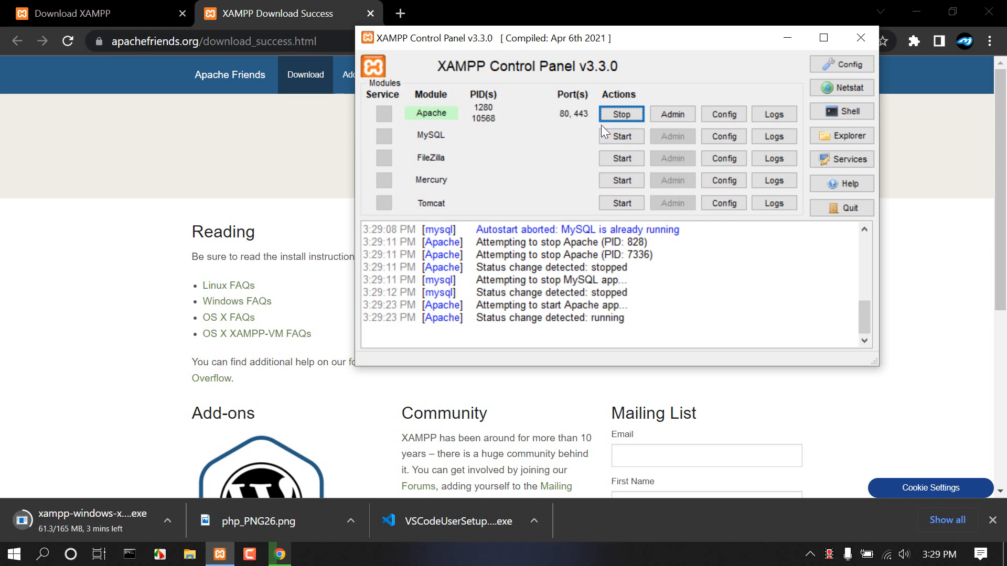
# Open Apache's httpd.conf, check the Listen port directive, and close the file without editing it
pyautogui.click(723, 113)
pyautogui.click(801, 124)
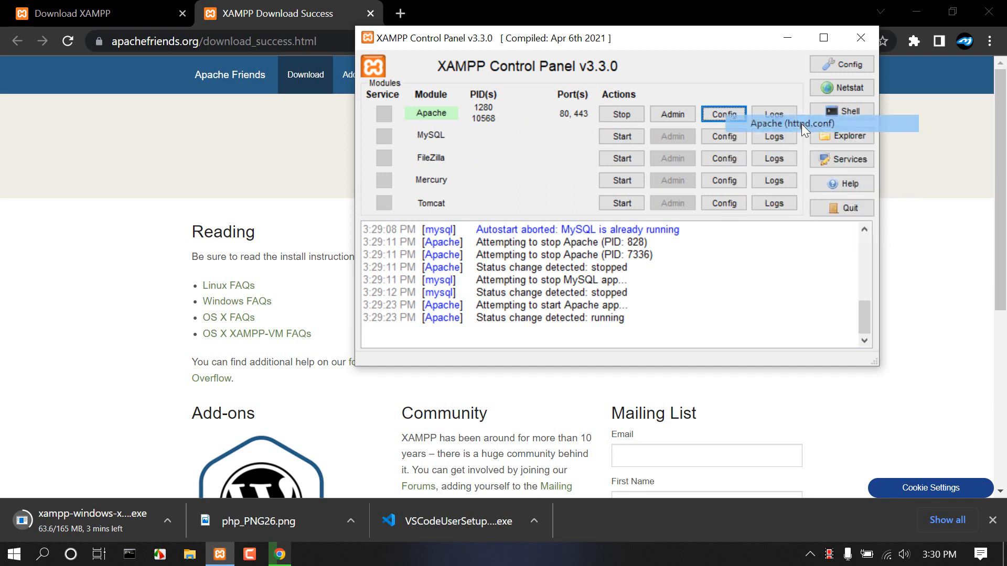
pyautogui.scroll(-13, 470, 264)
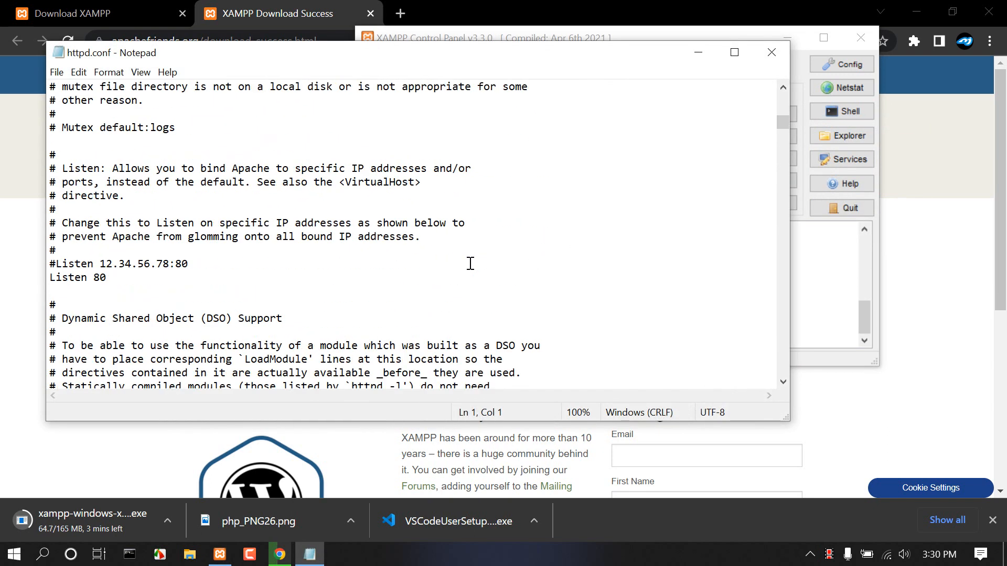
pyautogui.click(109, 237)
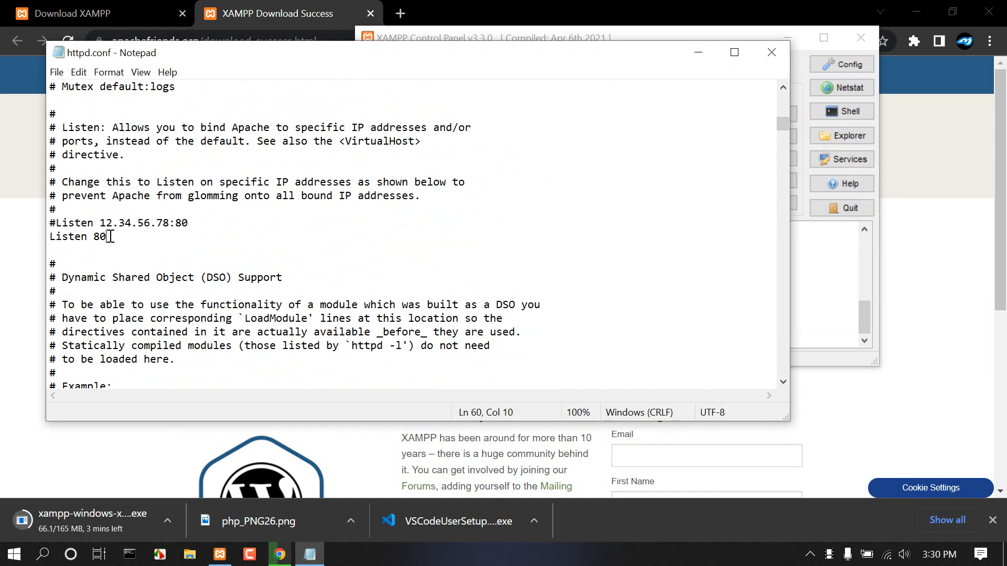
pyautogui.click(773, 55)
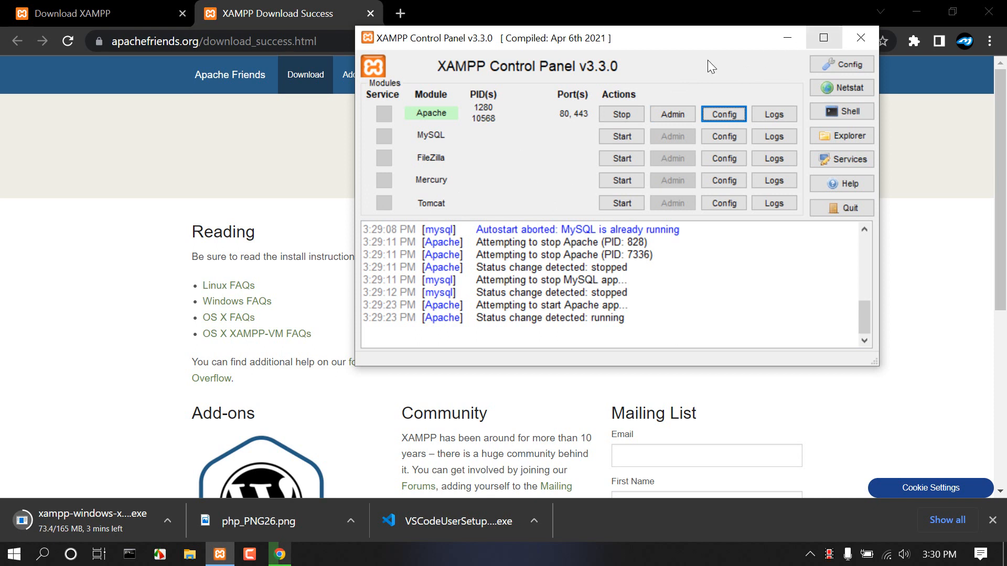
# Minimize the XAMPP Control Panel and load localhost in a new browser tab
pyautogui.click(786, 39)
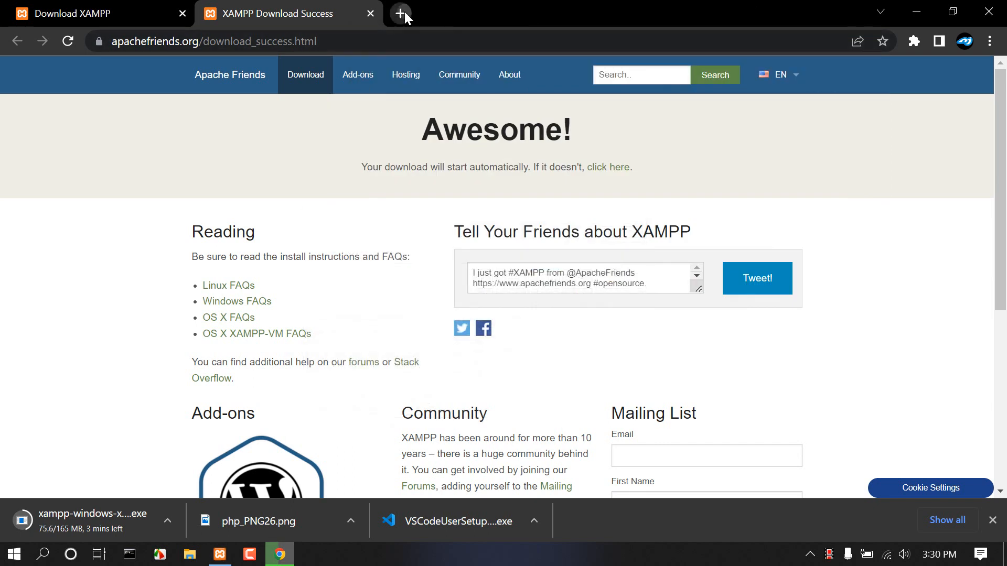
pyautogui.click(404, 12)
pyautogui.write('lo')
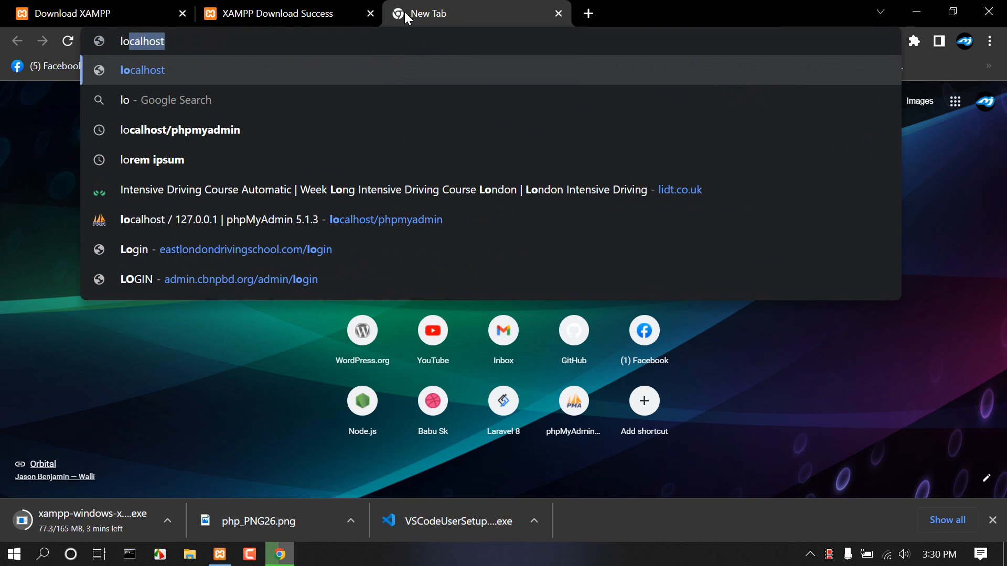
pyautogui.press('Return')
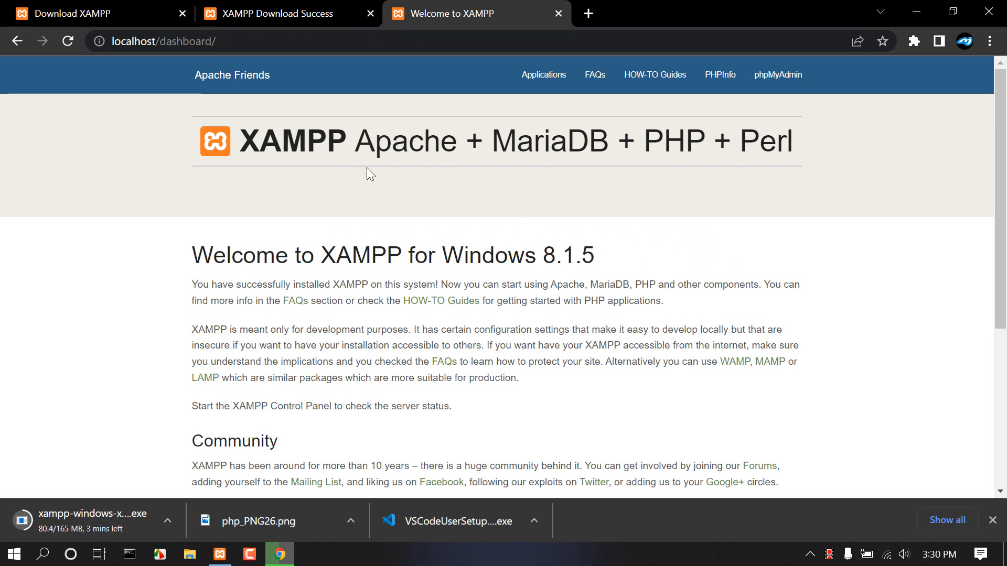
# Look over the XAMPP dashboard's address and content, and view its PHPInfo page
pyautogui.moveTo(160, 41); pyautogui.dragTo(302, 47)
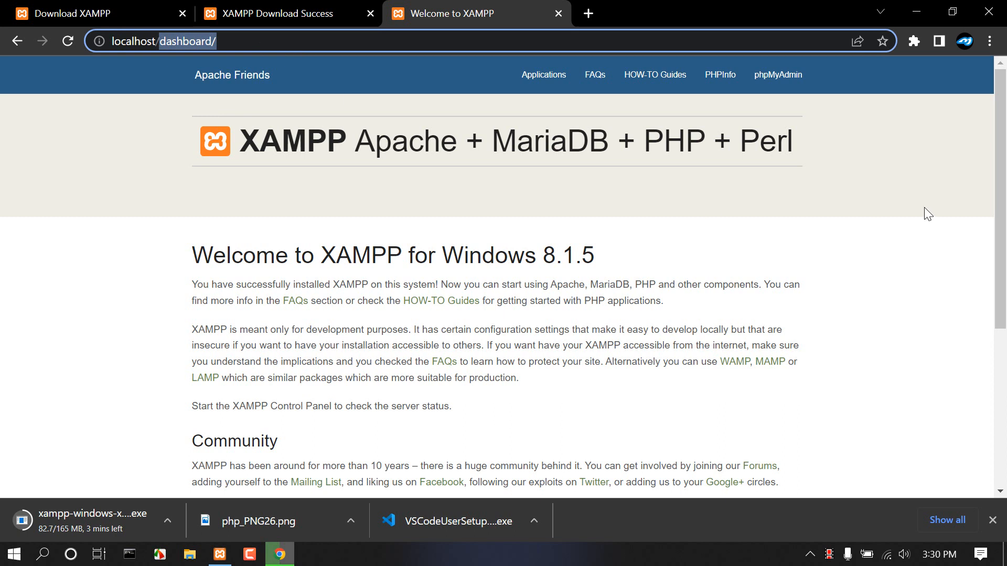
pyautogui.scroll(-5, 938, 262)
pyautogui.scroll(5, 948, 315)
pyautogui.scroll(-5, 724, 236)
pyautogui.scroll(5, 738, 278)
pyautogui.click(724, 73)
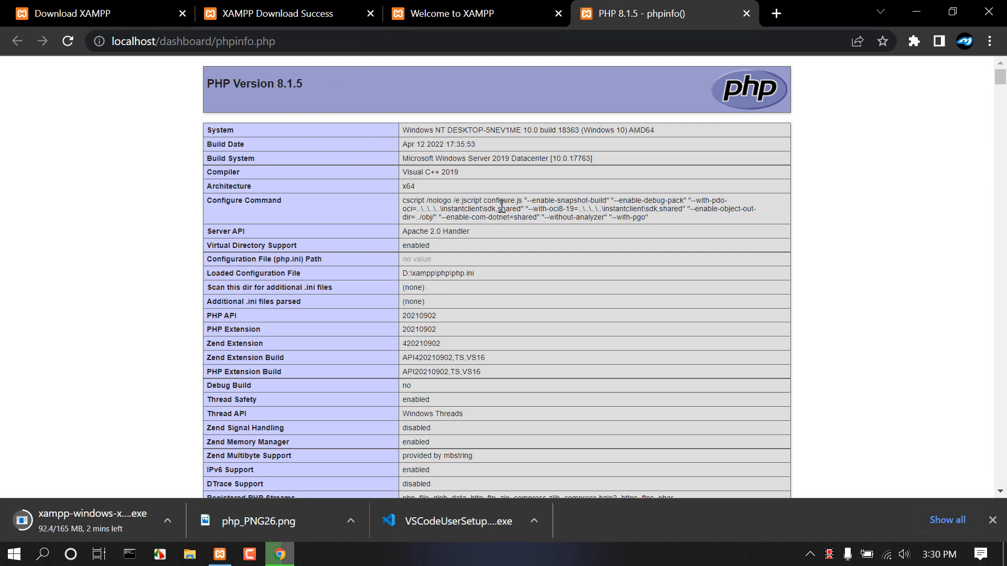
pyautogui.scroll(6, 502, 209)
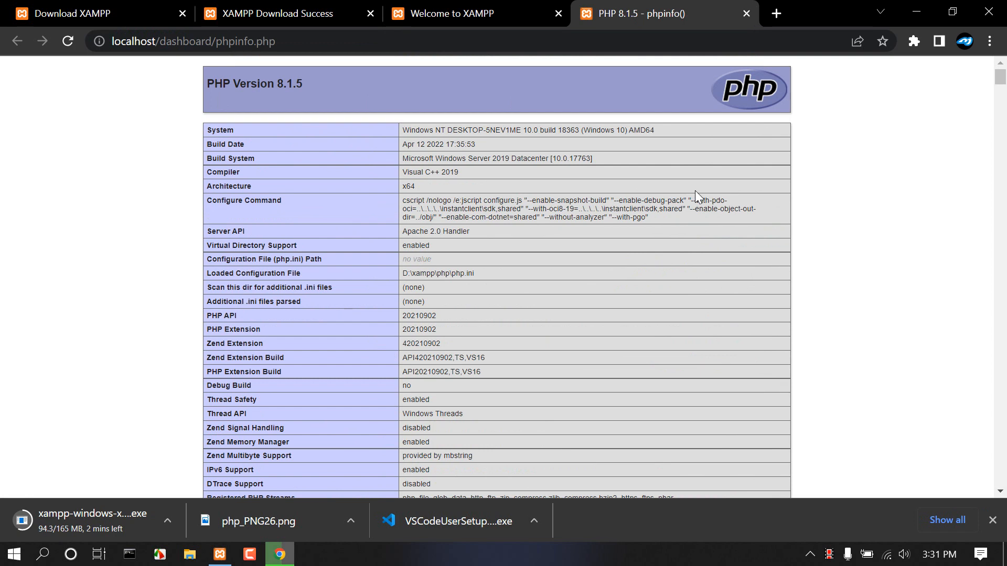
# Return to the Welcome to XAMPP page and review it down to the section on installing applications with Bitnami
pyautogui.click(496, 13)
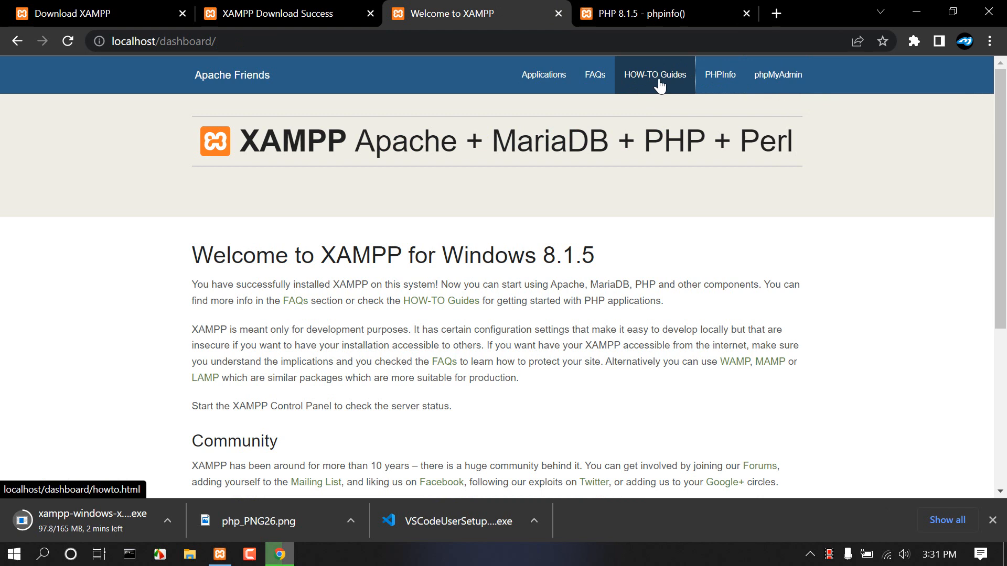
pyautogui.scroll(-5, 698, 226)
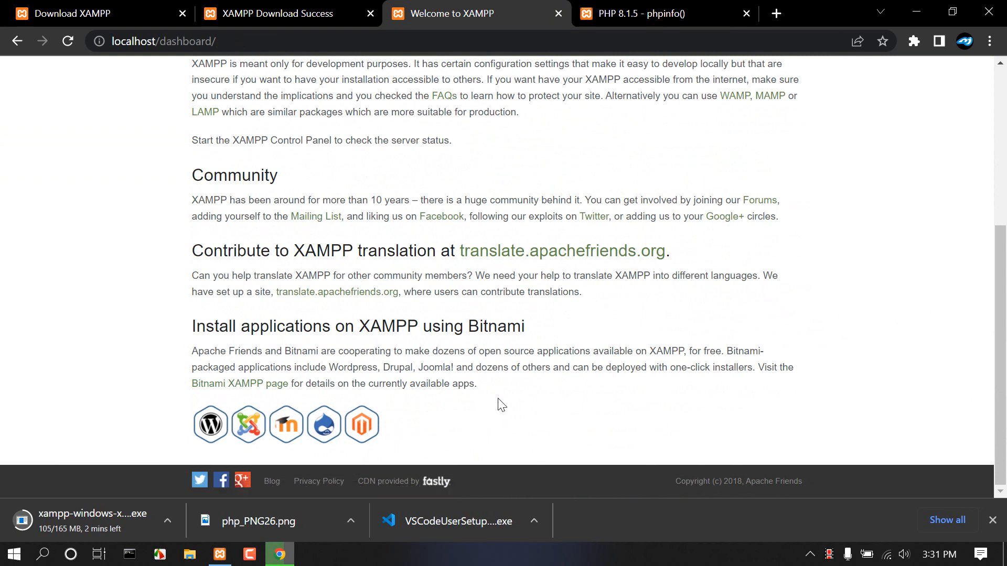
pyautogui.scroll(5, 893, 313)
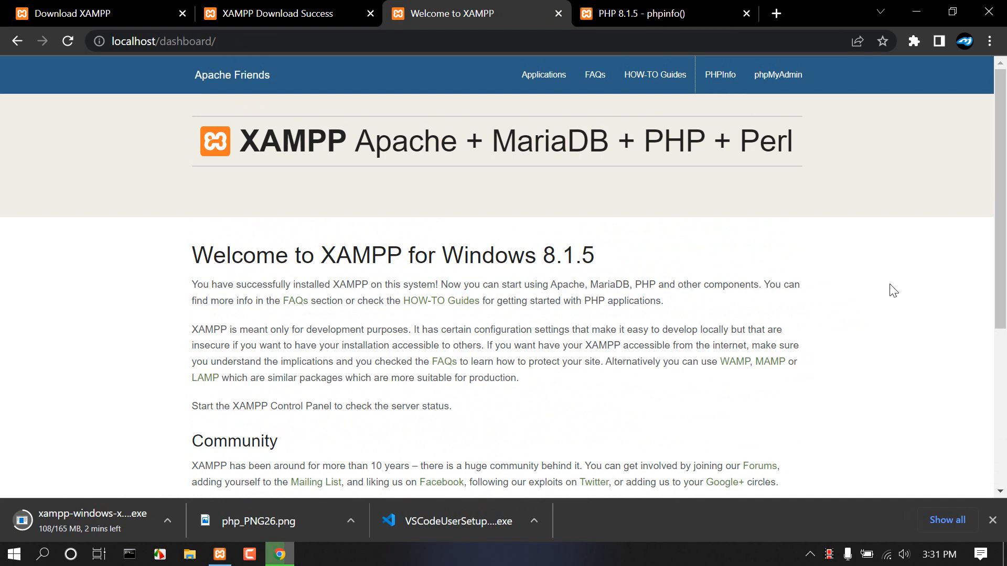
pyautogui.scroll(-5, 893, 289)
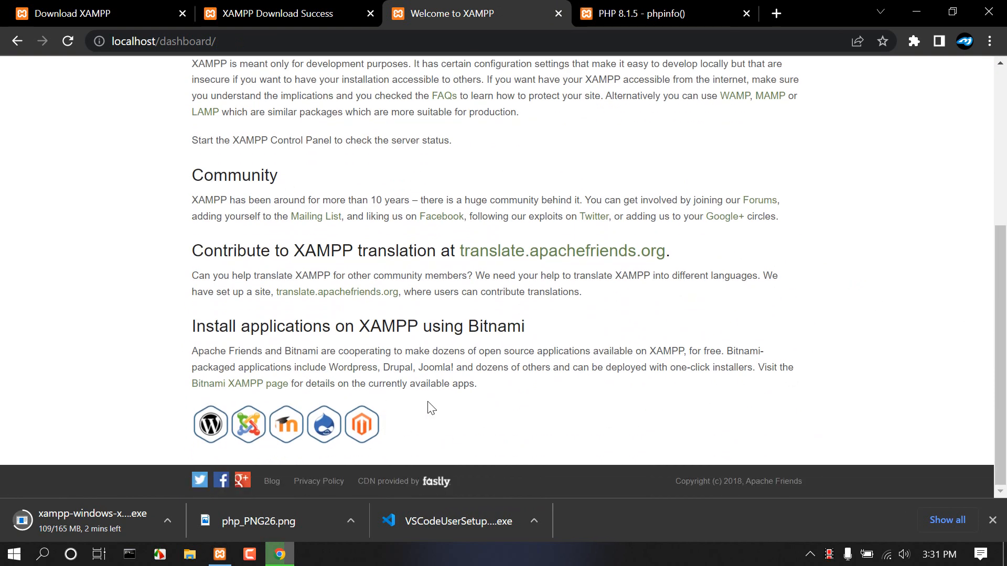
pyautogui.scroll(5, 432, 400)
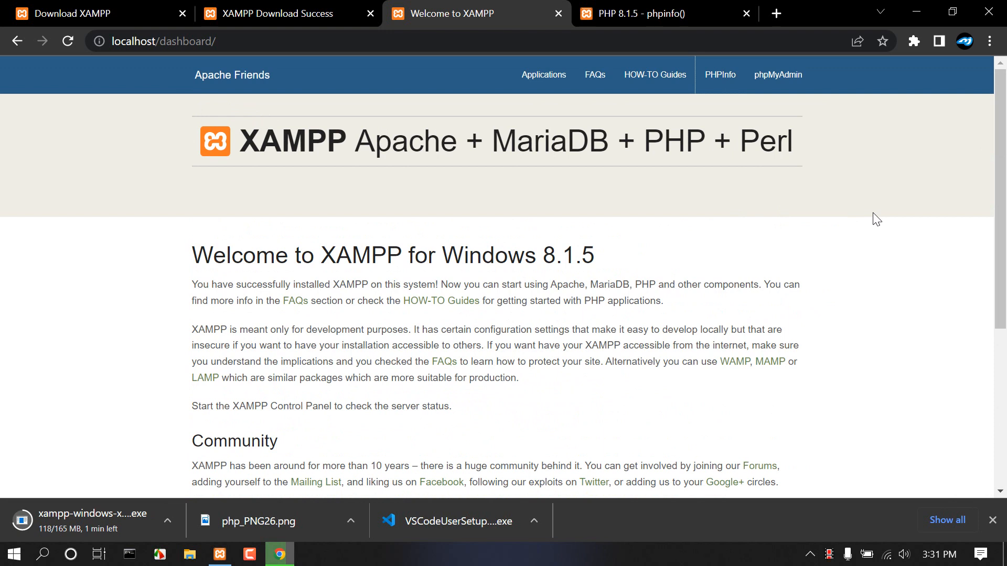
# Minimize the browser and open the htdocs folder inside xampp on New Volume (D:) in File Explorer
pyautogui.click(916, 12)
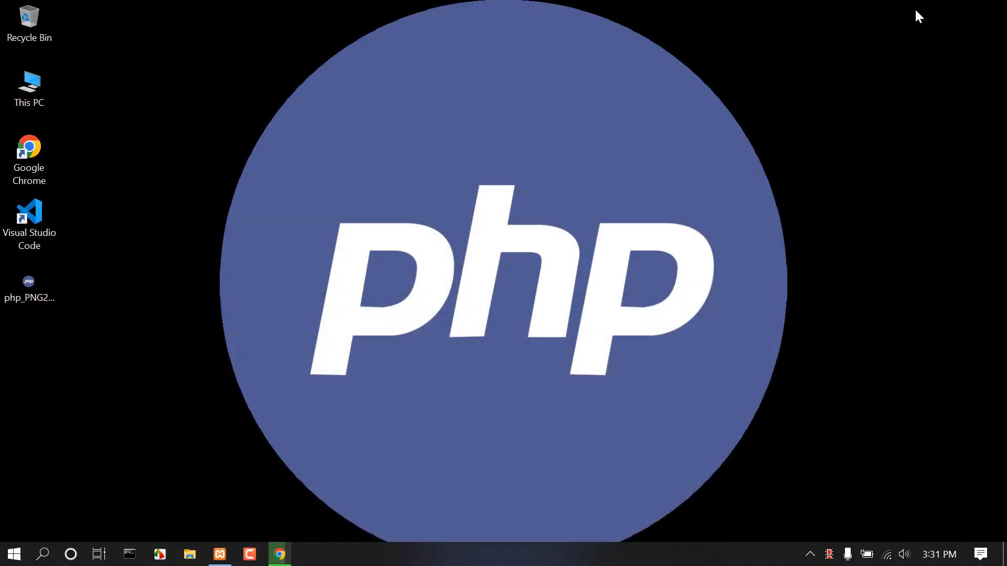
pyautogui.doubleClick(34, 81)
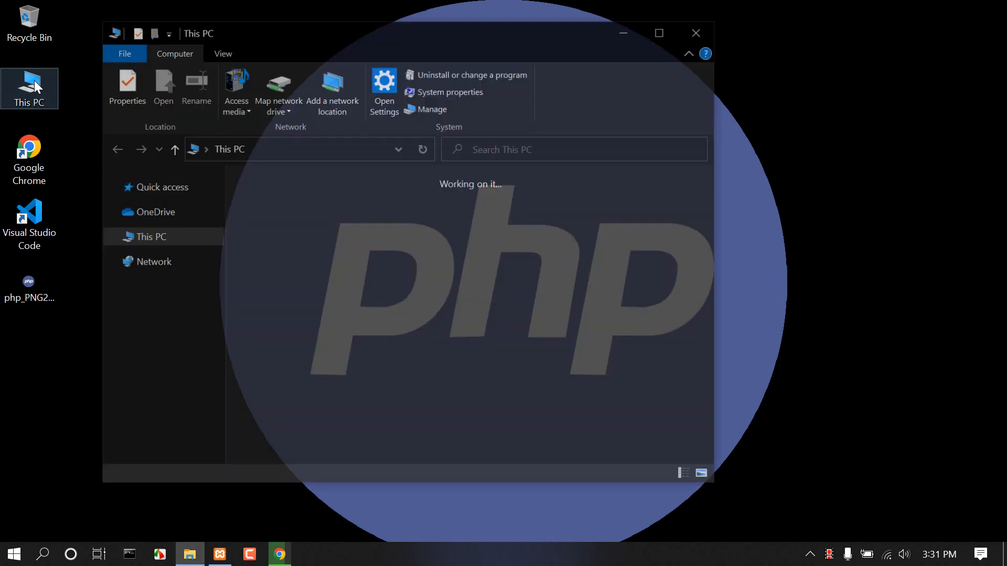
pyautogui.click(659, 33)
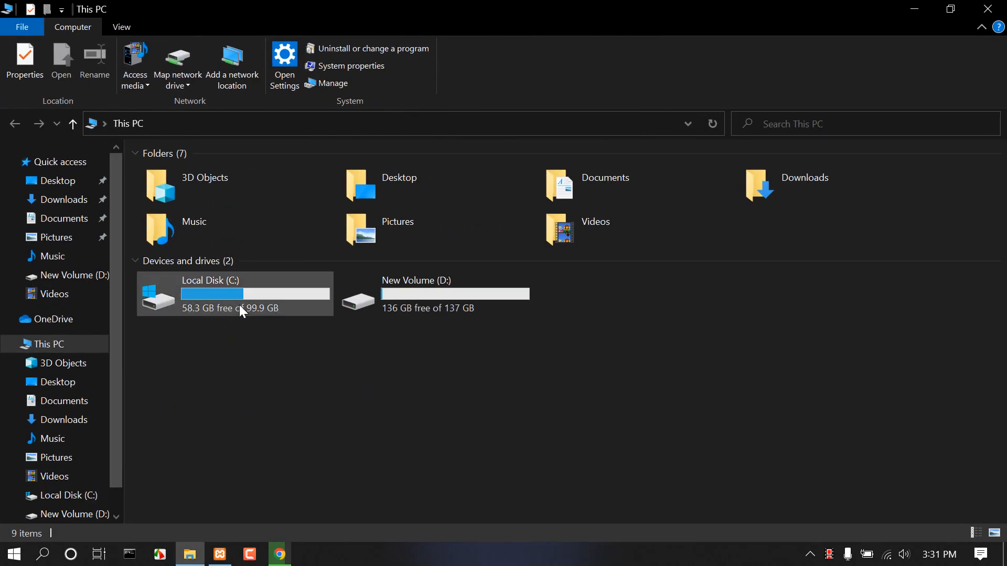
pyautogui.doubleClick(239, 306)
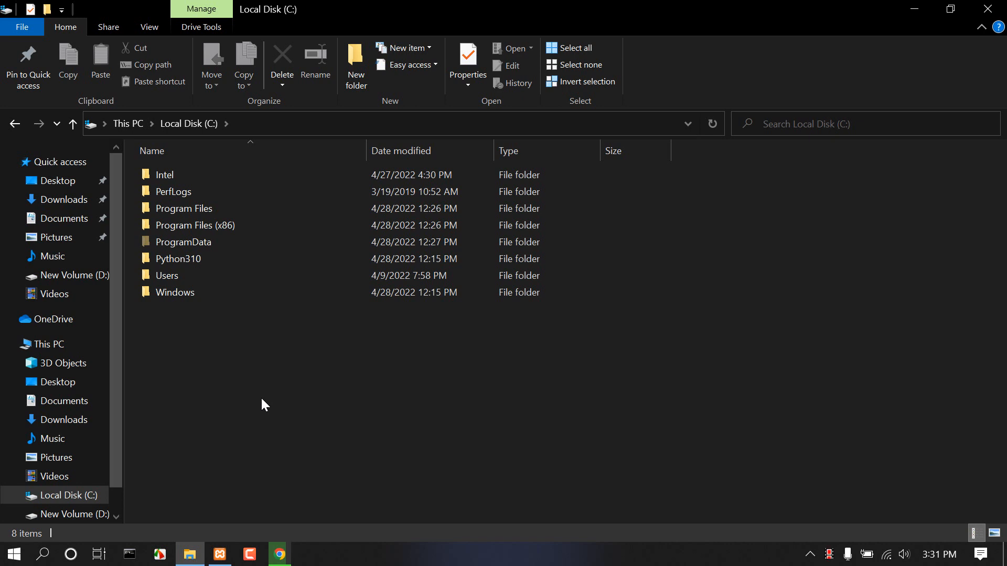
pyautogui.click(14, 123)
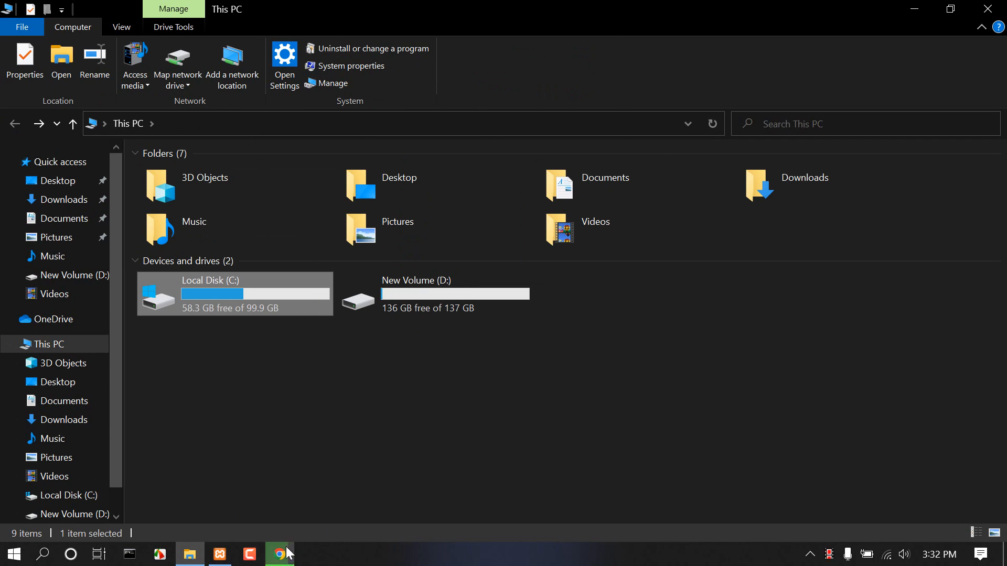
pyautogui.doubleClick(454, 292)
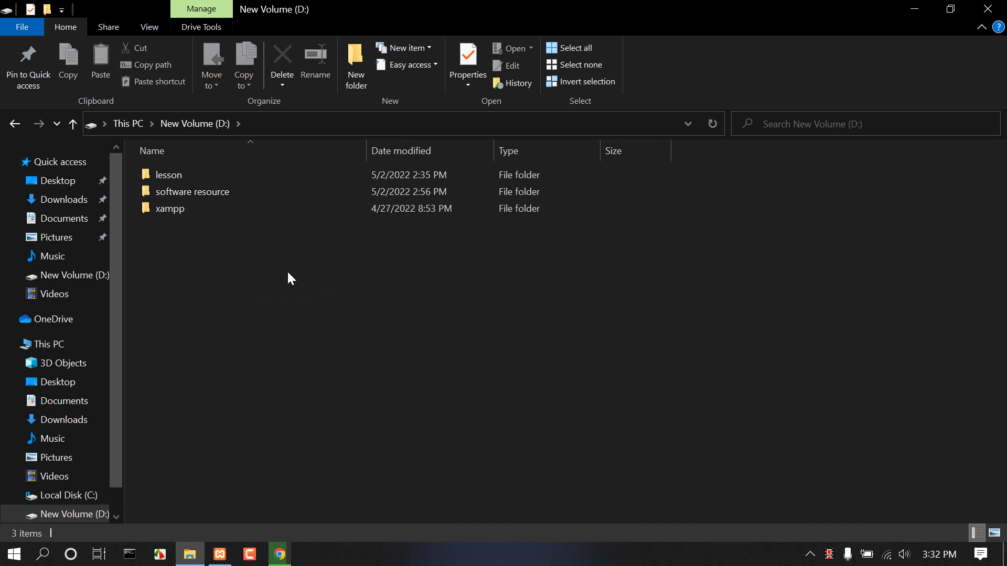
pyautogui.doubleClick(171, 207)
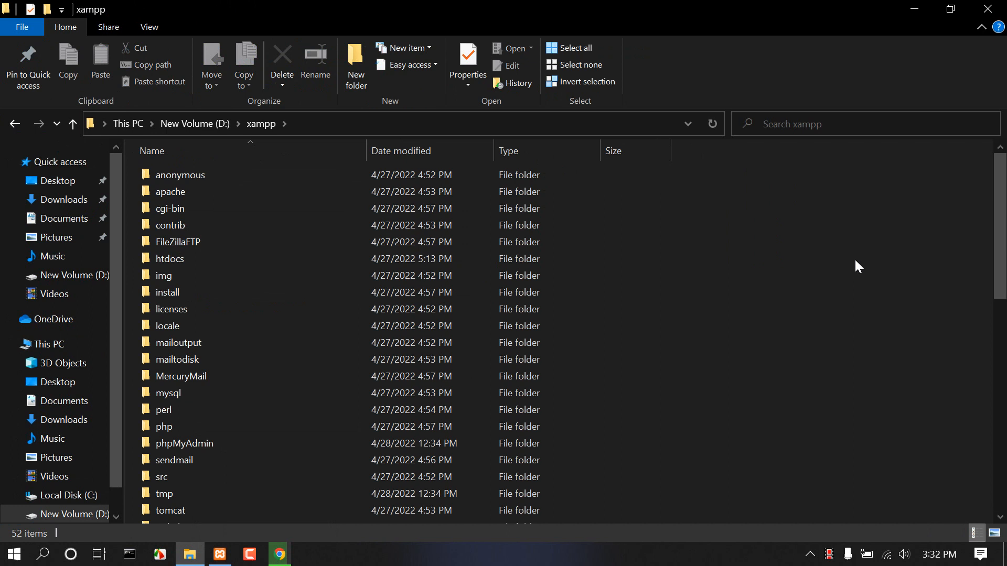
pyautogui.doubleClick(179, 257)
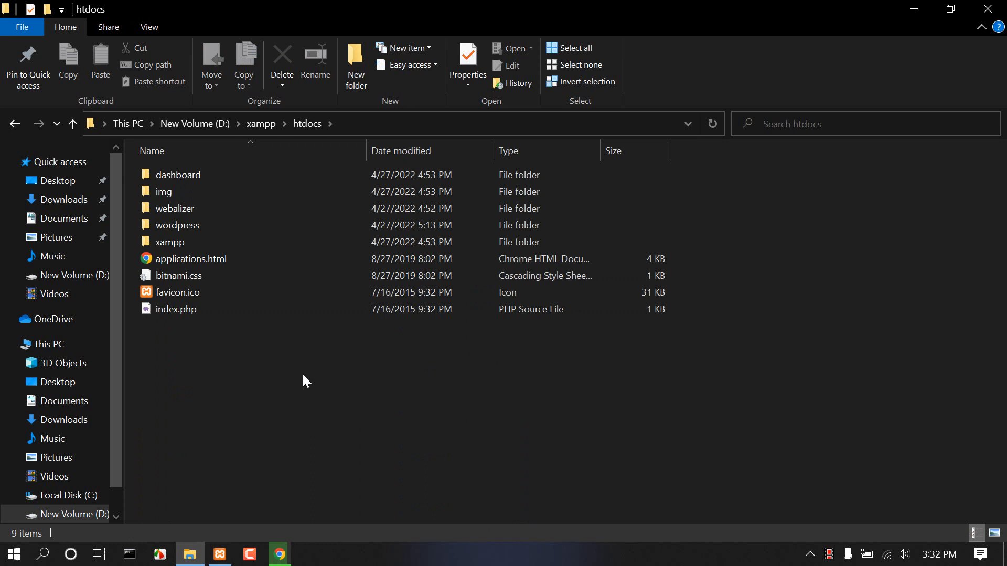
# Create a folder named mamurjorit inside htdocs and open it
pyautogui.rightClick(438, 409)
pyautogui.moveTo(606, 377)
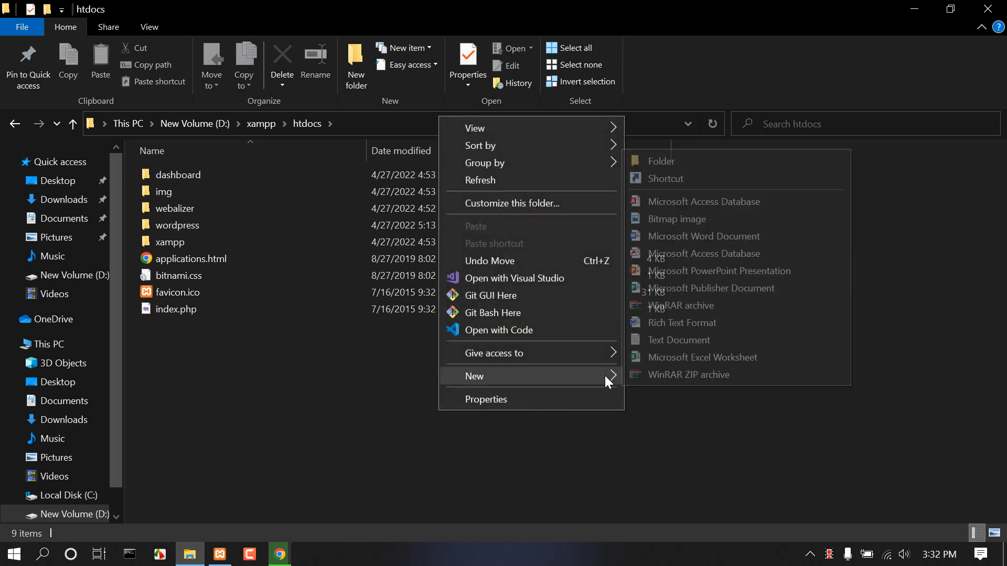
pyautogui.click(673, 164)
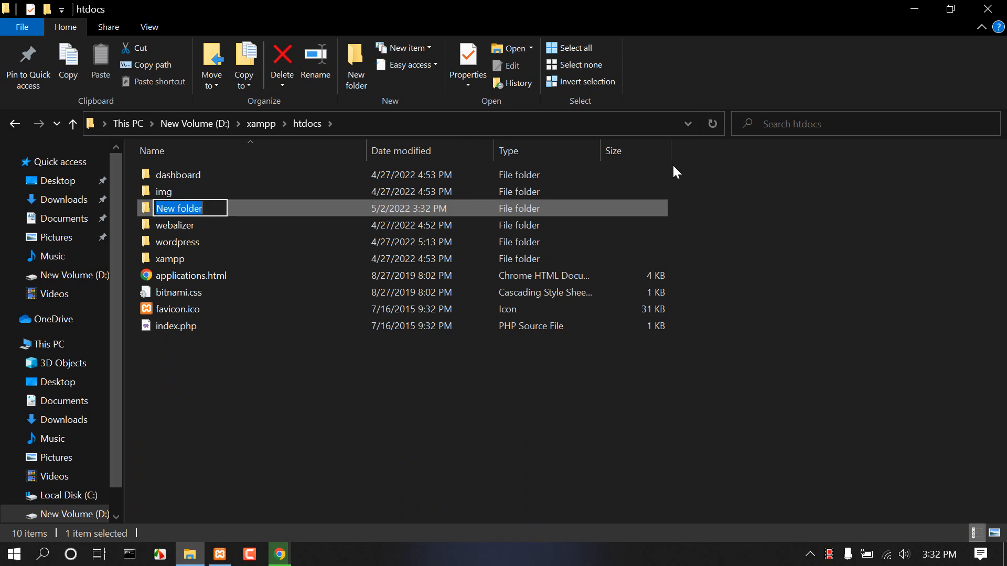
pyautogui.write('mamurjorit')
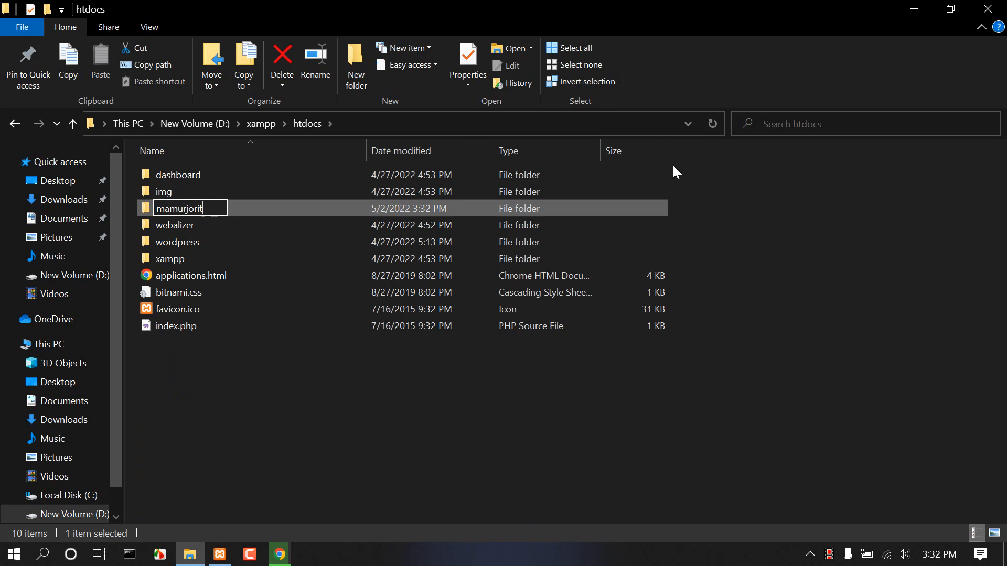
pyautogui.click(304, 388)
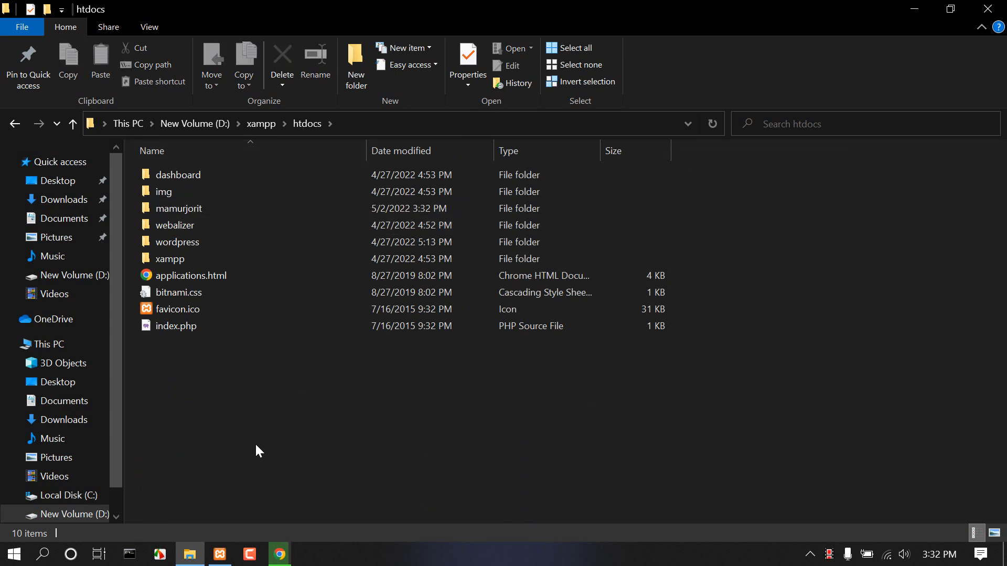
pyautogui.doubleClick(204, 209)
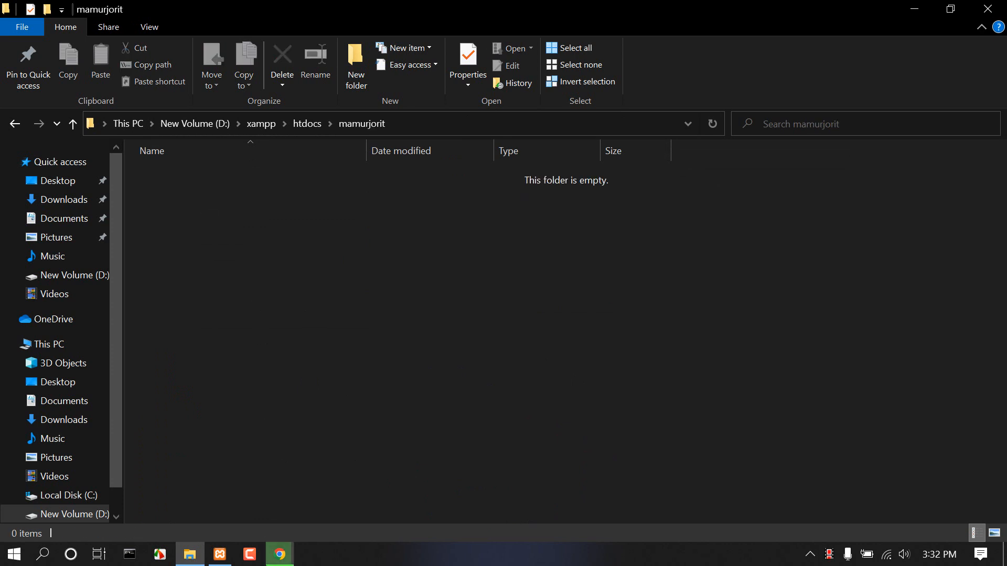
# Switch to Chrome and load localhost/mamurjorit in a new tab
pyautogui.click(281, 557)
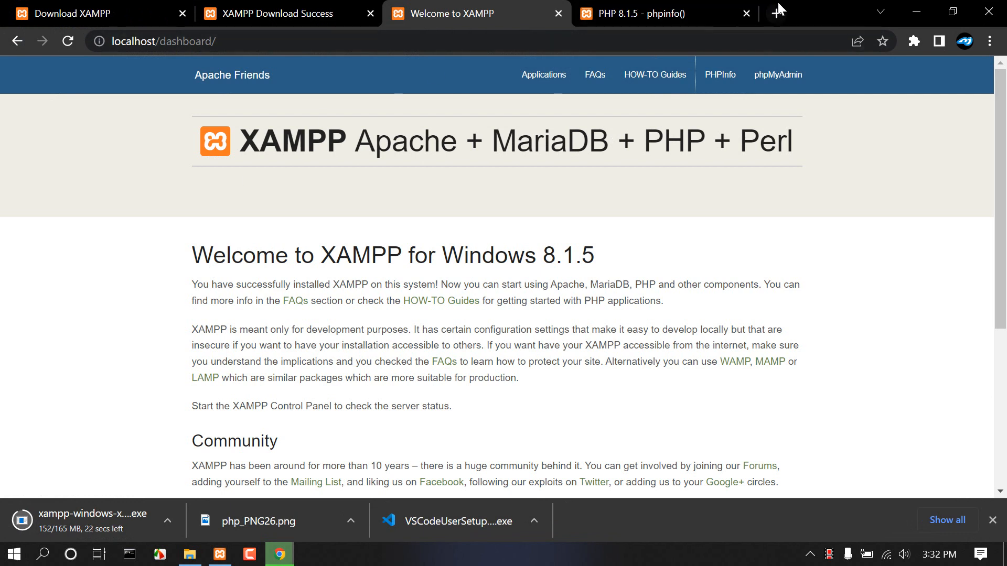
pyautogui.click(779, 12)
pyautogui.write('l')
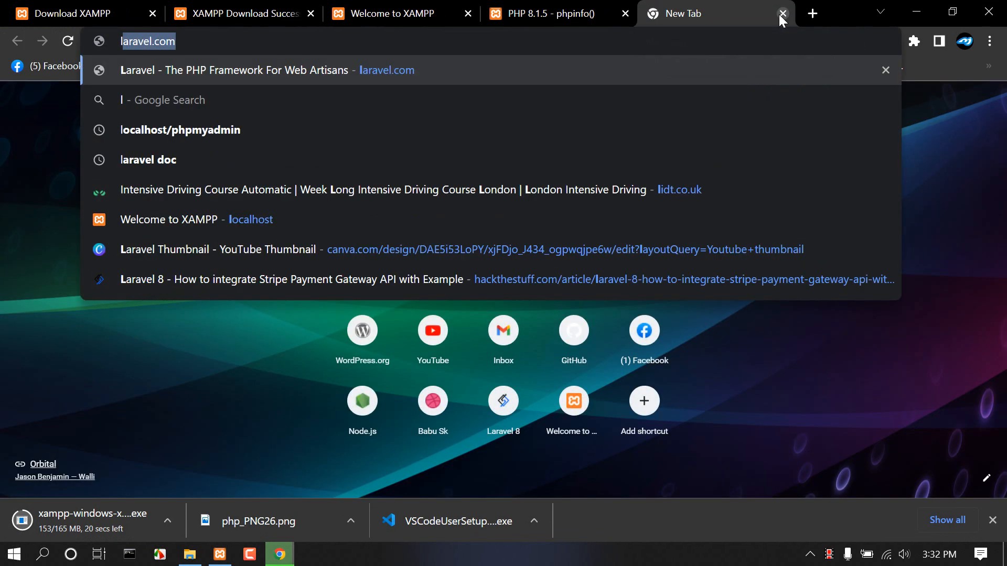
pyautogui.write('ocalhost/')
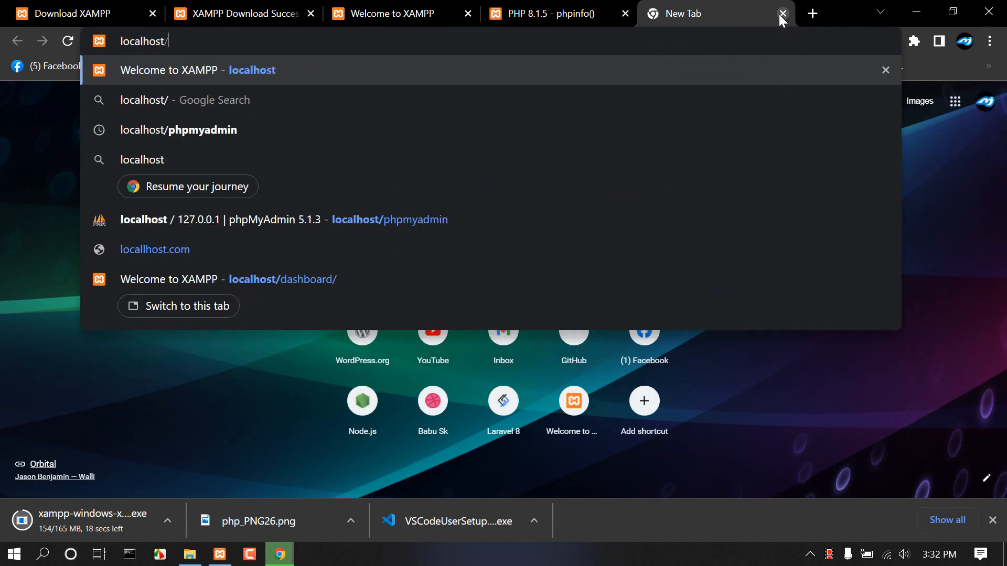
pyautogui.write('mamur')
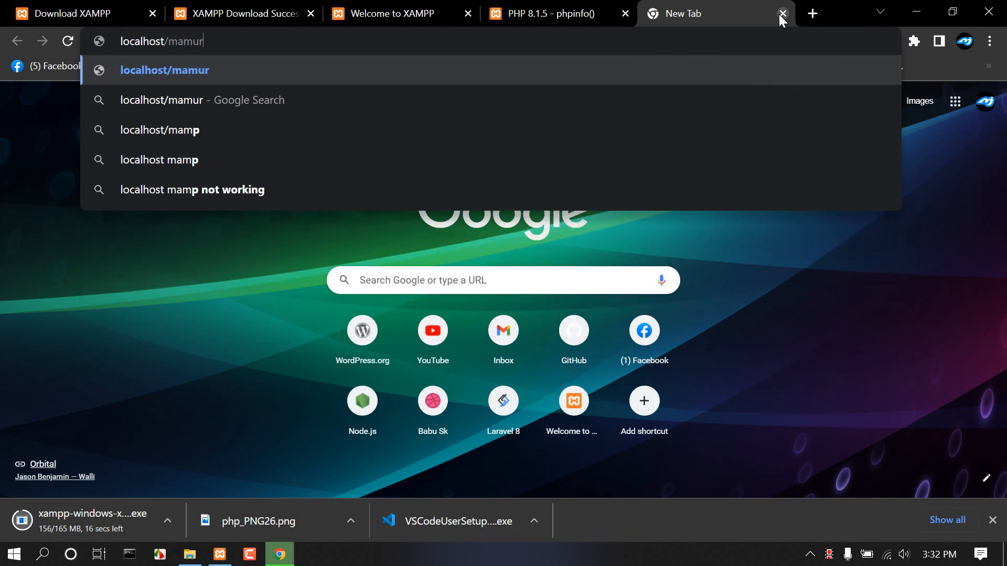
pyautogui.write('jorit')
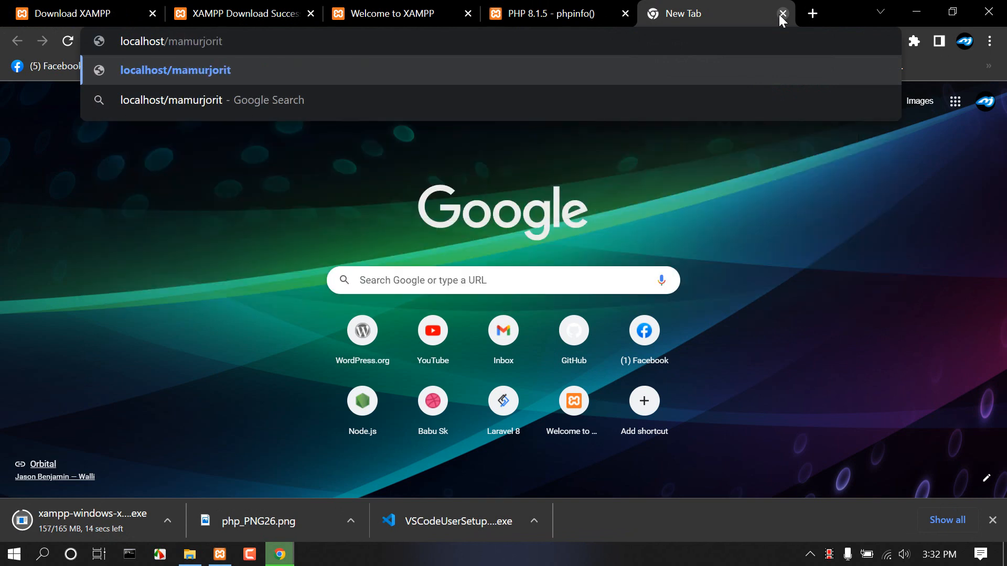
pyautogui.press('Return')
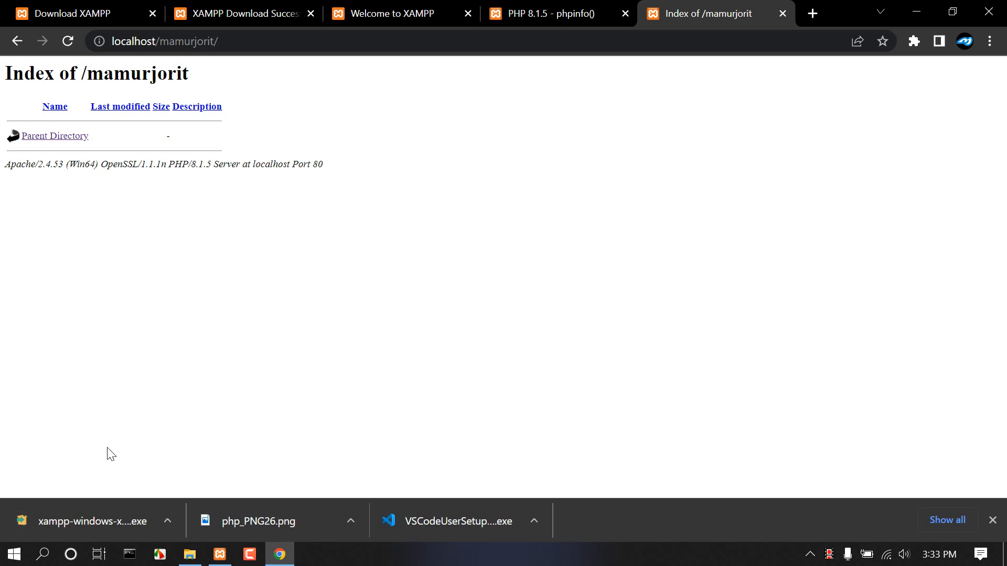
# Move the downloaded xampp-windows-x64-8.1.5-0-VS16-installer.exe from Downloads to the software resource folder on New Volume (D:)
pyautogui.rightClick(89, 518)
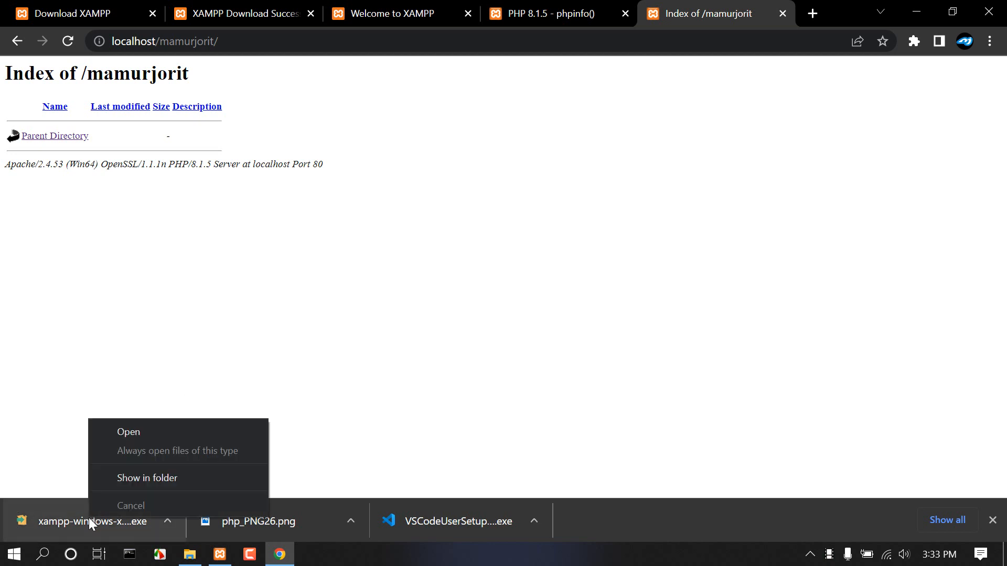
pyautogui.click(145, 478)
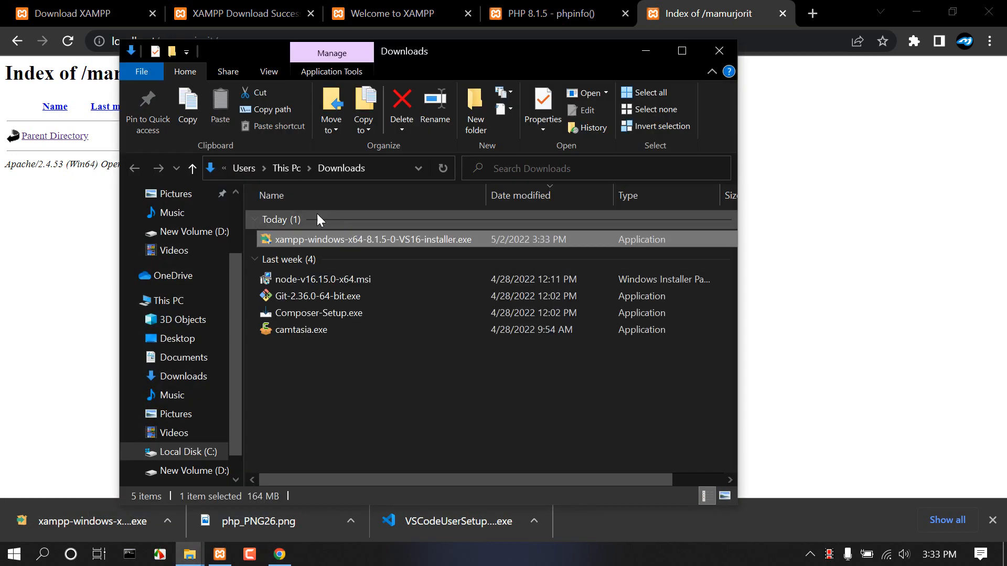
pyautogui.rightClick(323, 238)
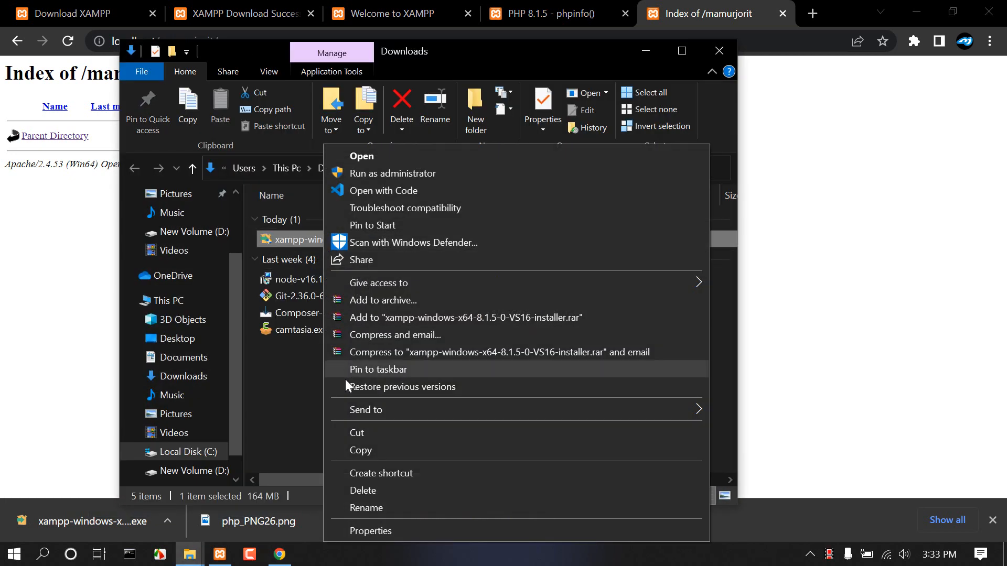
pyautogui.click(358, 432)
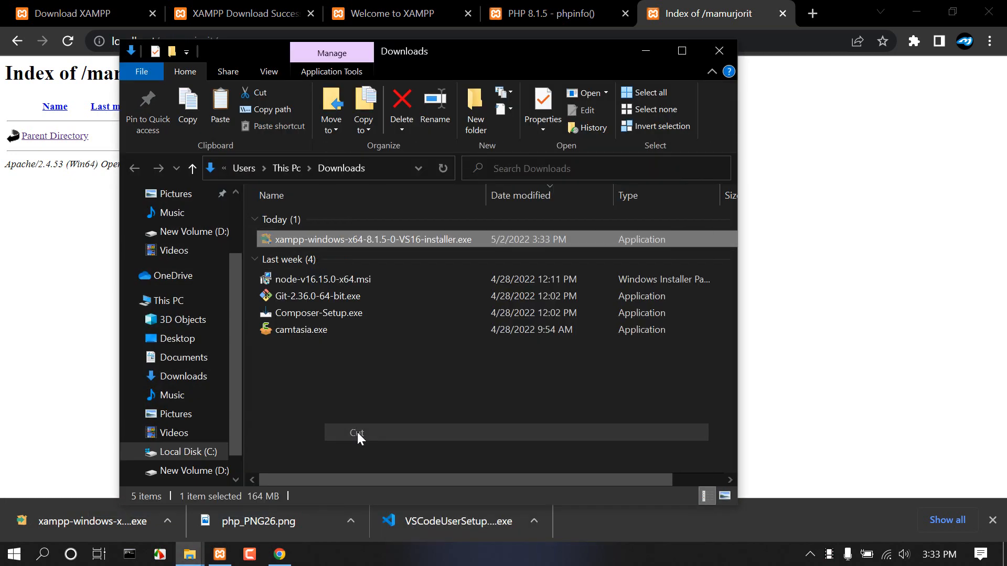
pyautogui.click(187, 471)
pyautogui.doubleClick(310, 237)
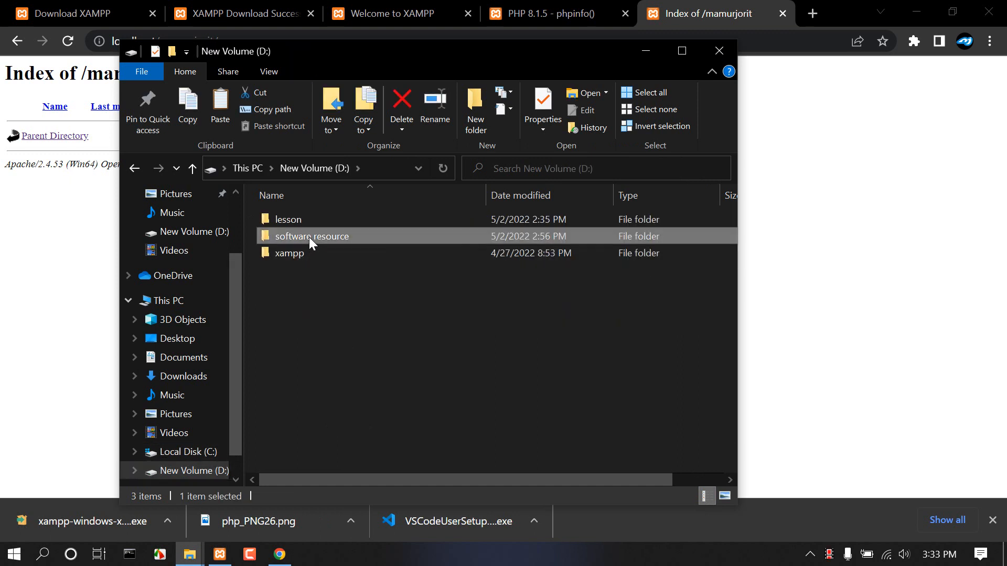
pyautogui.rightClick(353, 292)
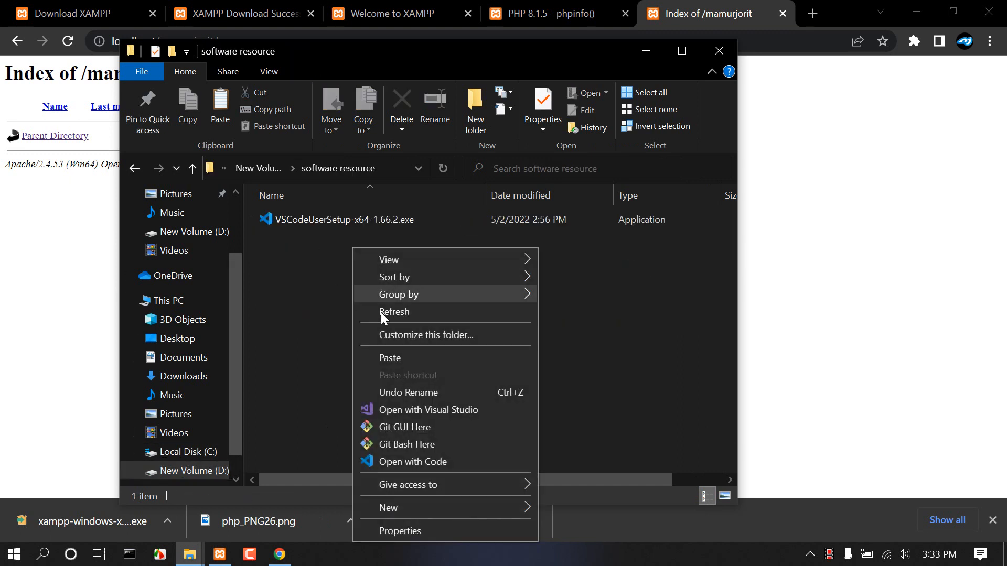
pyautogui.click(398, 356)
pyautogui.click(376, 344)
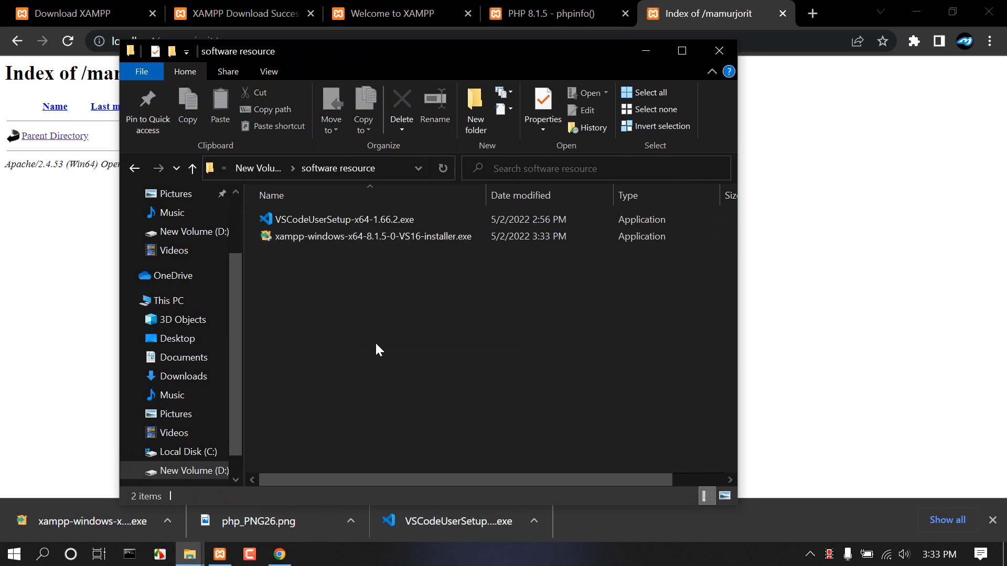
# Run the XAMPP installer as administrator and proceed to the installation folder page with all components selected
pyautogui.rightClick(380, 235)
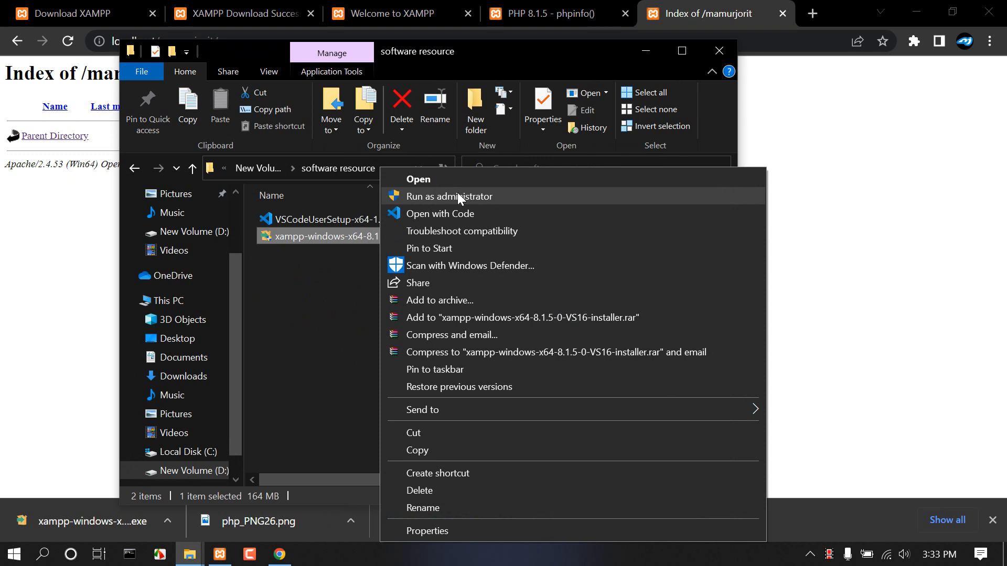
pyautogui.click(458, 194)
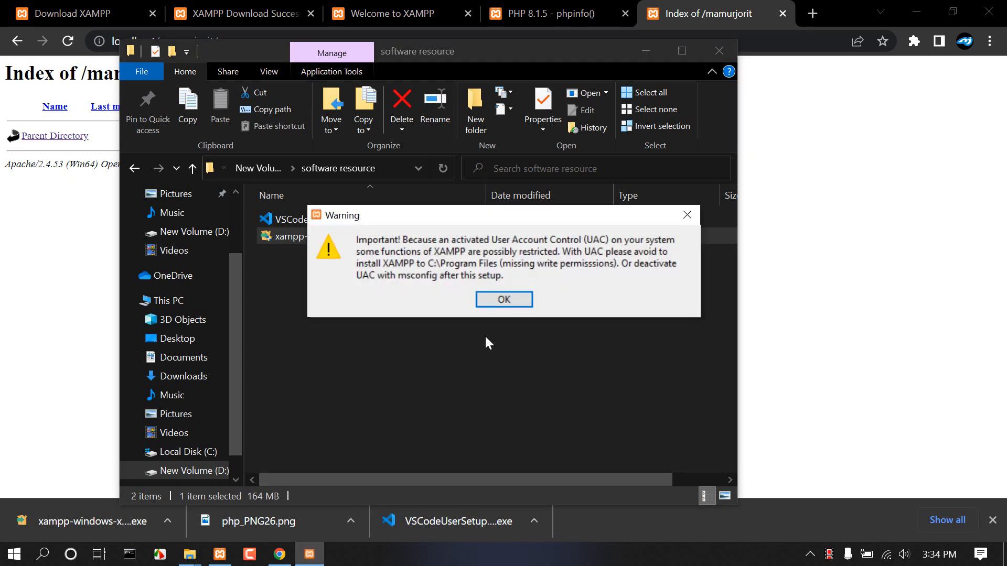
pyautogui.click(504, 300)
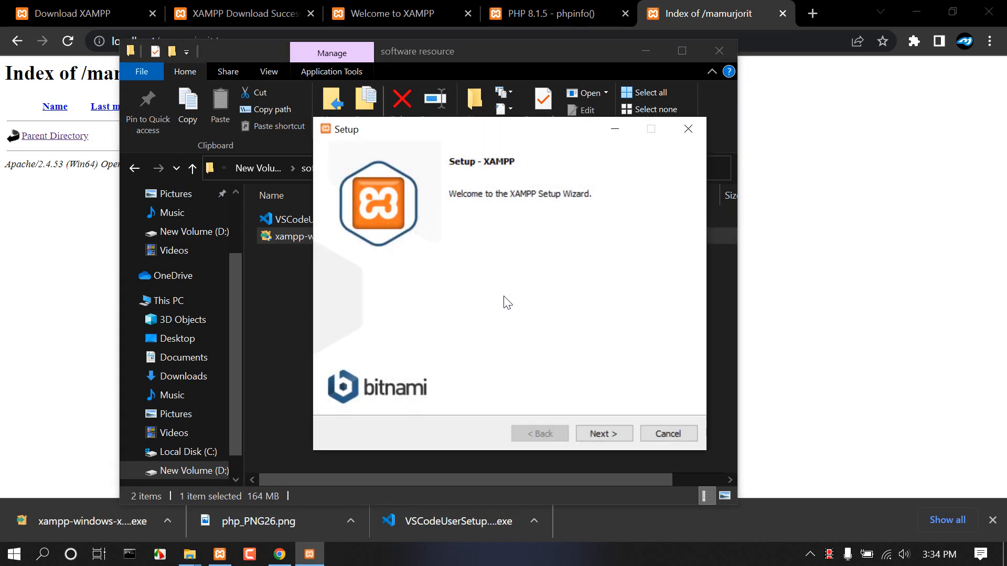
pyautogui.click(598, 433)
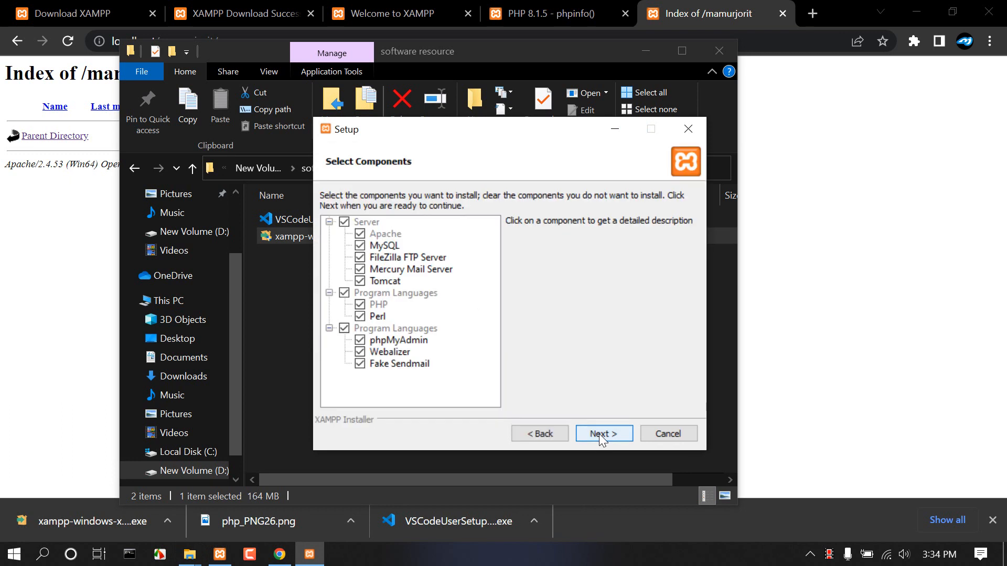
pyautogui.click(598, 433)
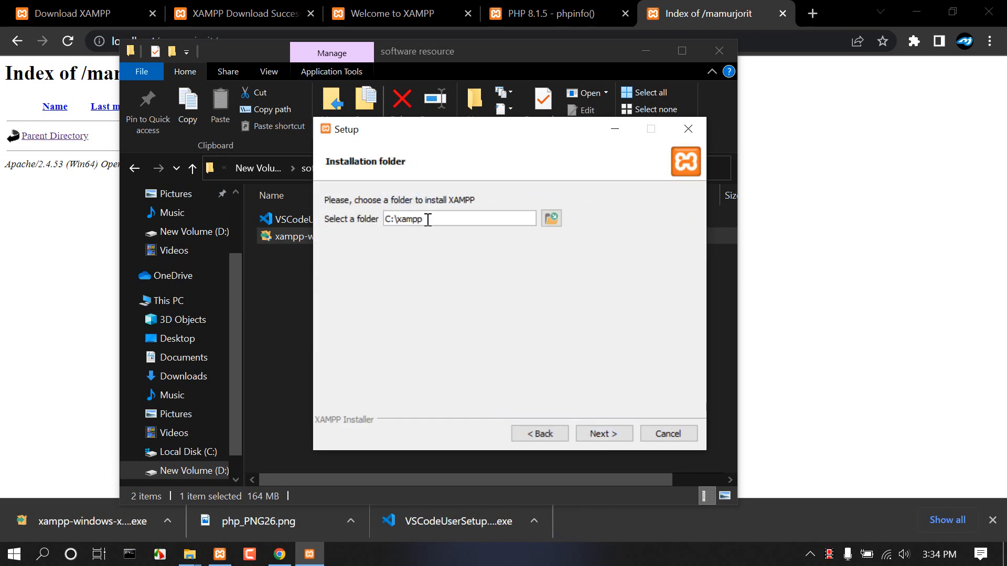
# Browse for a different XAMPP installation folder and go to New Volume (D:)
pyautogui.moveTo(427, 218); pyautogui.dragTo(396, 220)
pyautogui.rightClick(404, 218)
pyautogui.click(441, 278)
pyautogui.click(551, 218)
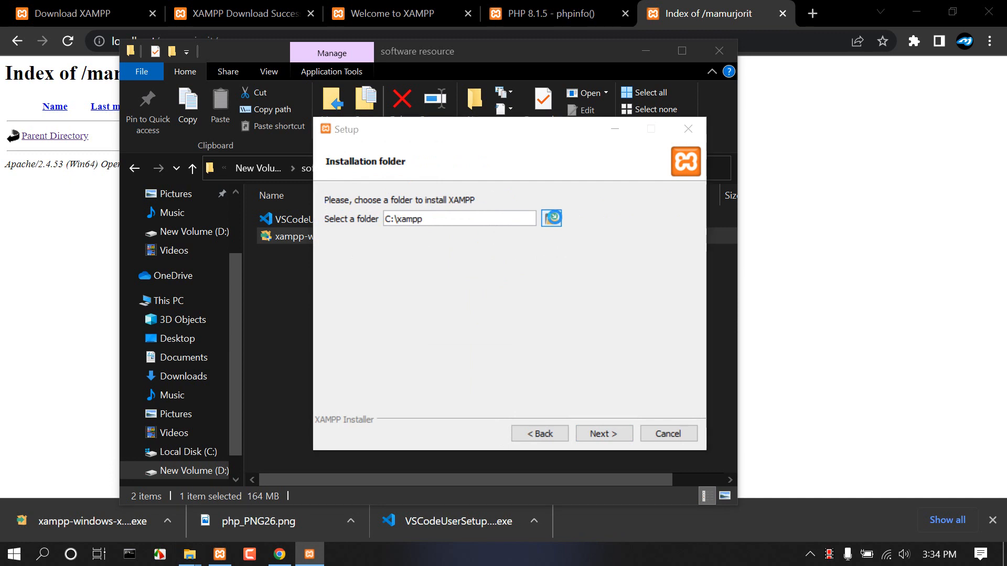
pyautogui.scroll(-1, 366, 369)
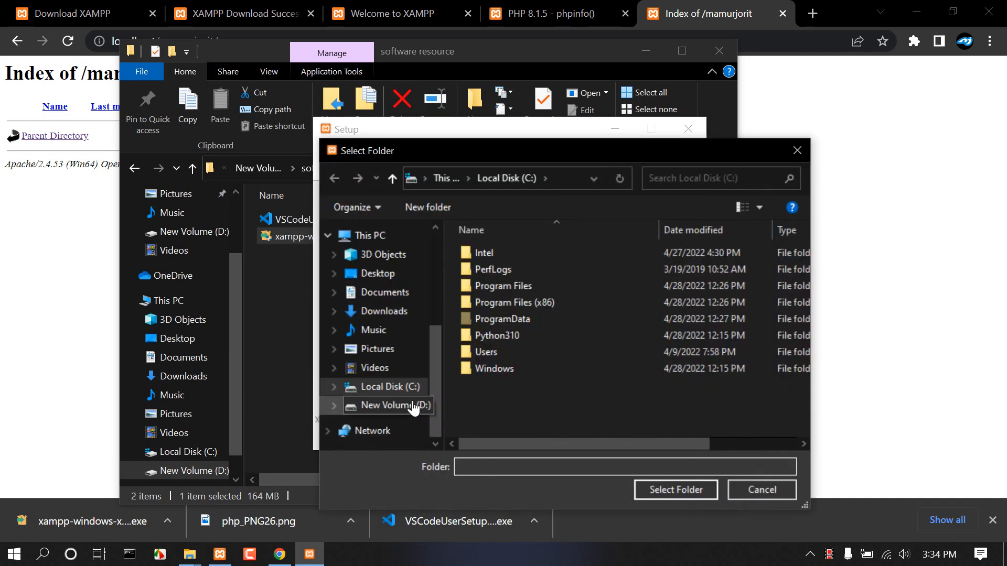
pyautogui.click(410, 405)
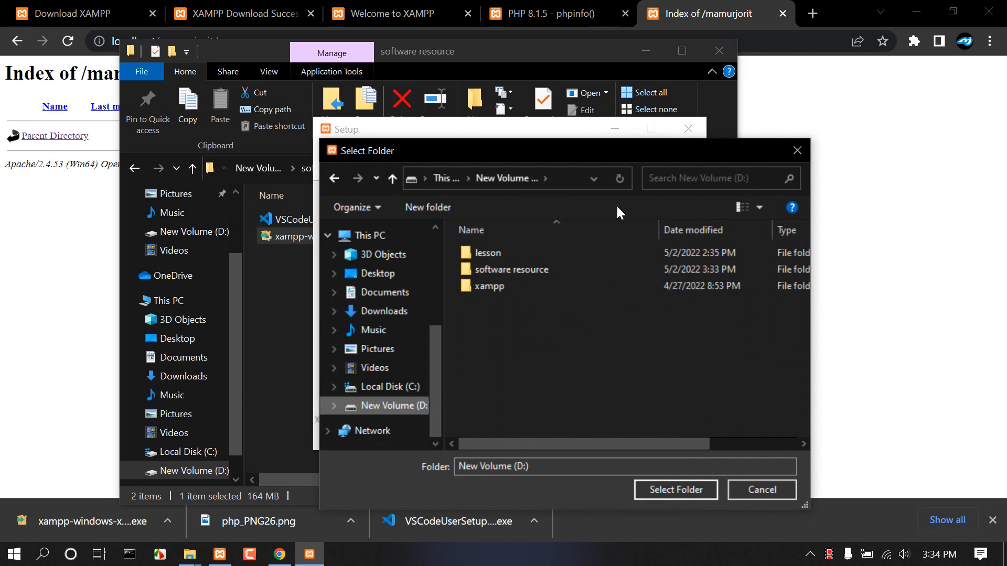
# Create a new folder on New Volume (D:), try naming it xampp, decline the merge, and select it for the installation
pyautogui.click(430, 208)
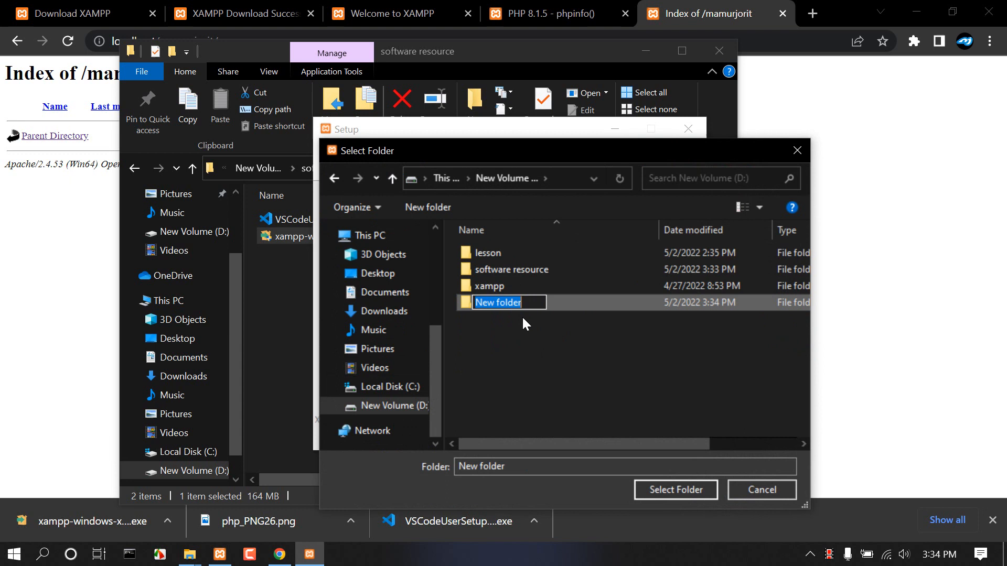
pyautogui.write('xampp')
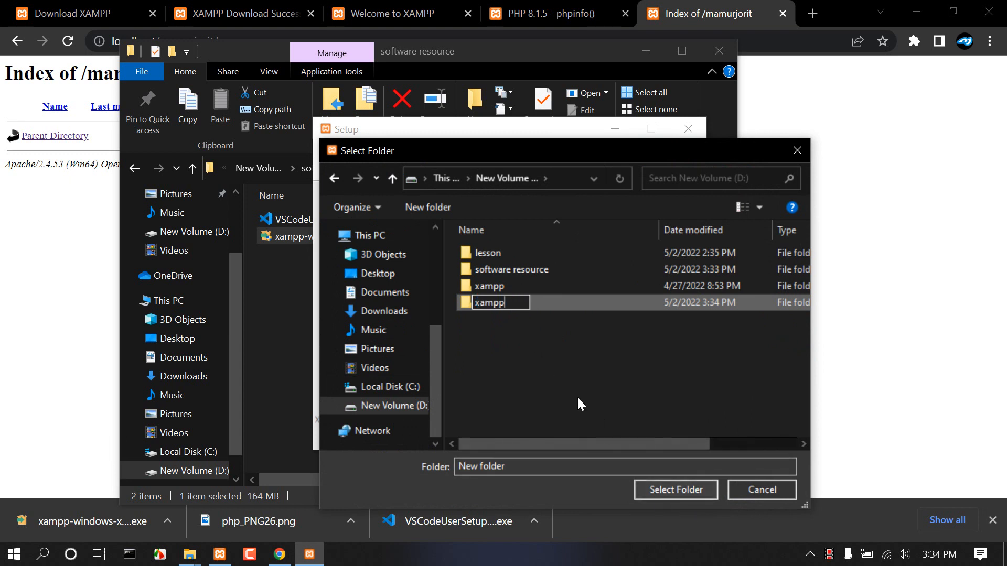
pyautogui.click(532, 354)
pyautogui.click(654, 434)
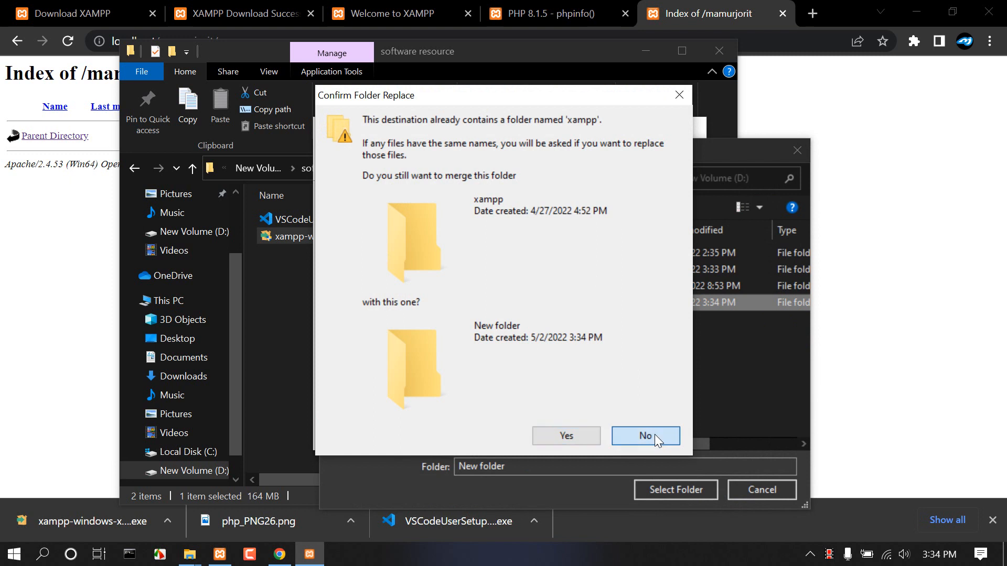
pyautogui.click(527, 300)
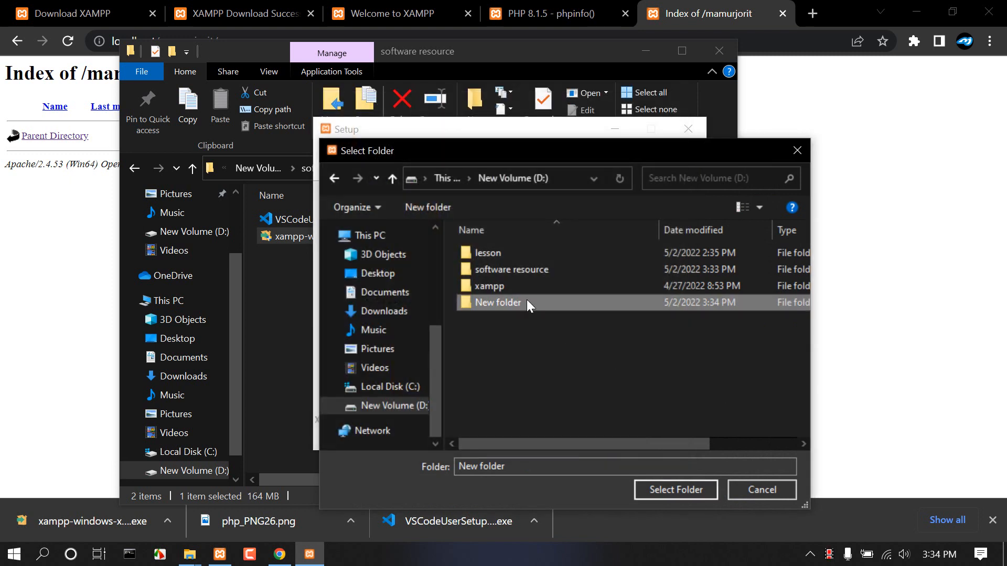
pyautogui.click(666, 490)
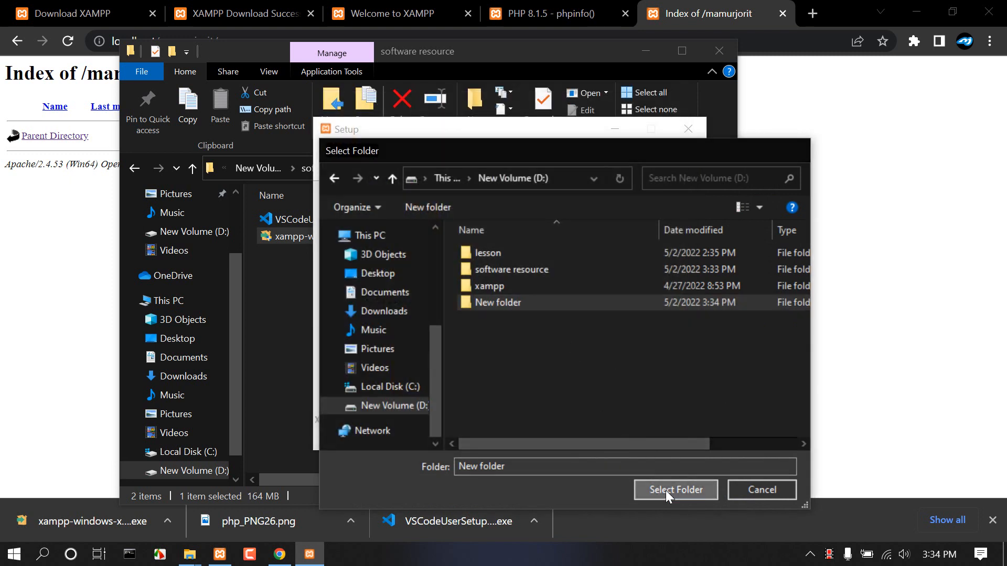
# Set the XAMPP installation folder path to D:\xampp and abort the installation
pyautogui.moveTo(445, 224); pyautogui.dragTo(399, 219)
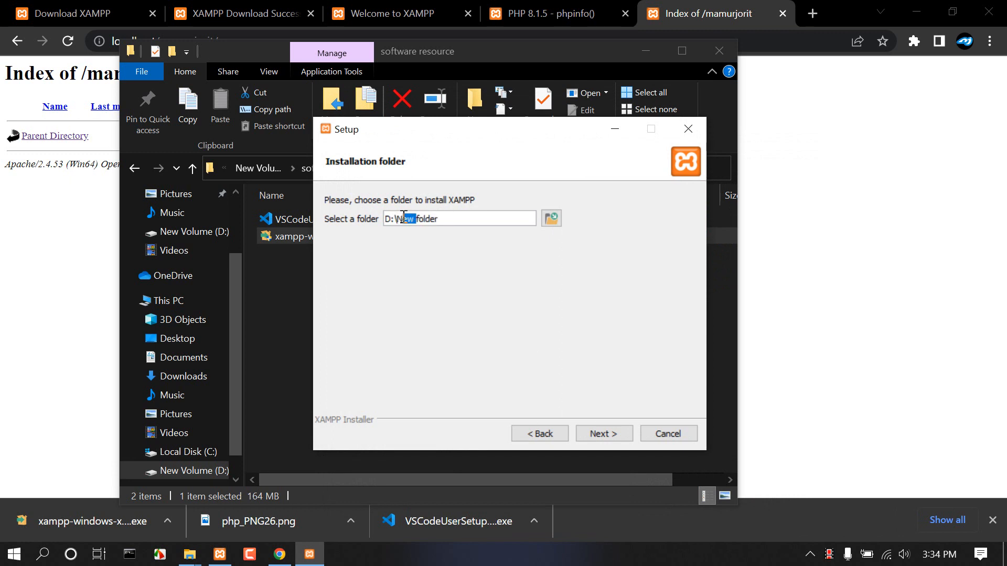
pyautogui.click(450, 219)
pyautogui.press('BackSpace')
pyautogui.press('BackSpace')
pyautogui.press('BackSpace')
pyautogui.press('BackSpace')
pyautogui.press('BackSpace')
pyautogui.press('BackSpace')
pyautogui.press('BackSpace')
pyautogui.press('BackSpace')
pyautogui.press('BackSpace')
pyautogui.press('BackSpace')
pyautogui.write('xampp')
pyautogui.click(681, 433)
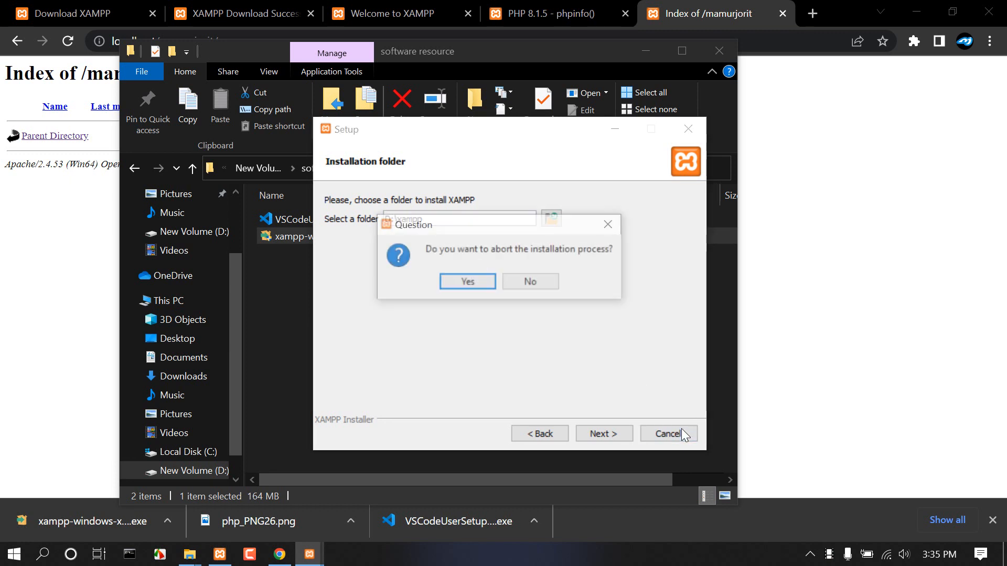
pyautogui.click(476, 281)
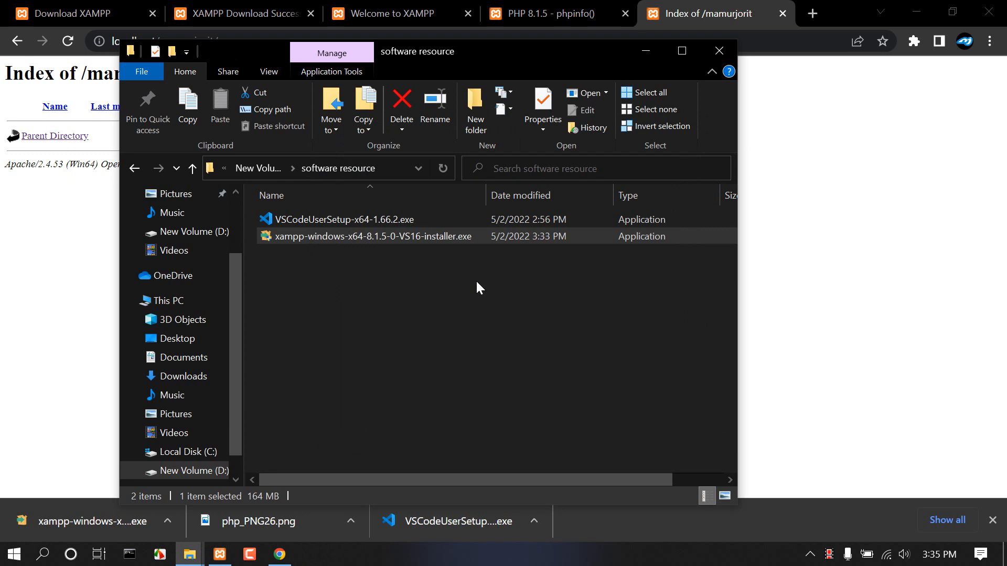
# Bring the browser with the localhost/mamurjorit page forward and minimize it to get back to File Explorer
pyautogui.click(54, 267)
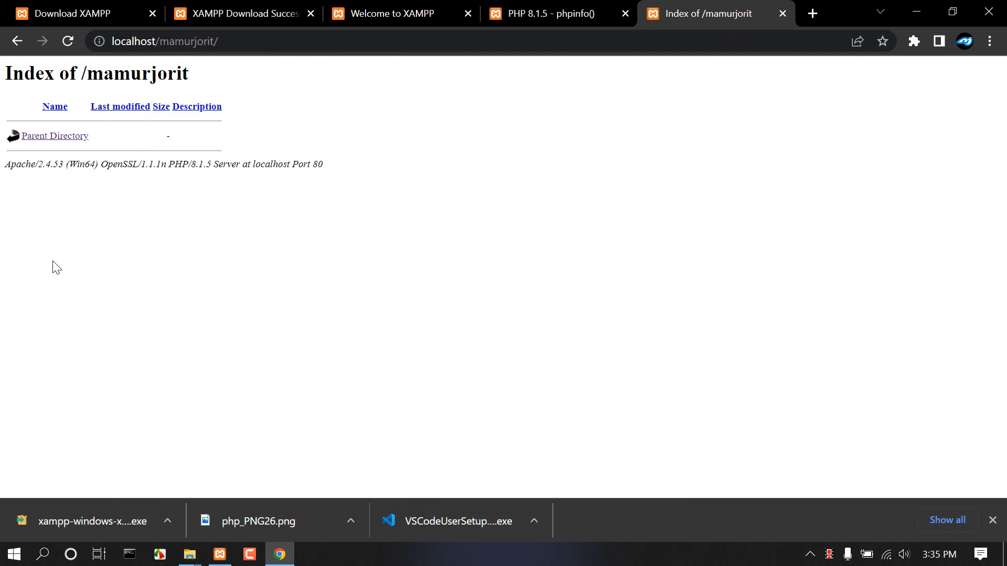
pyautogui.click(915, 12)
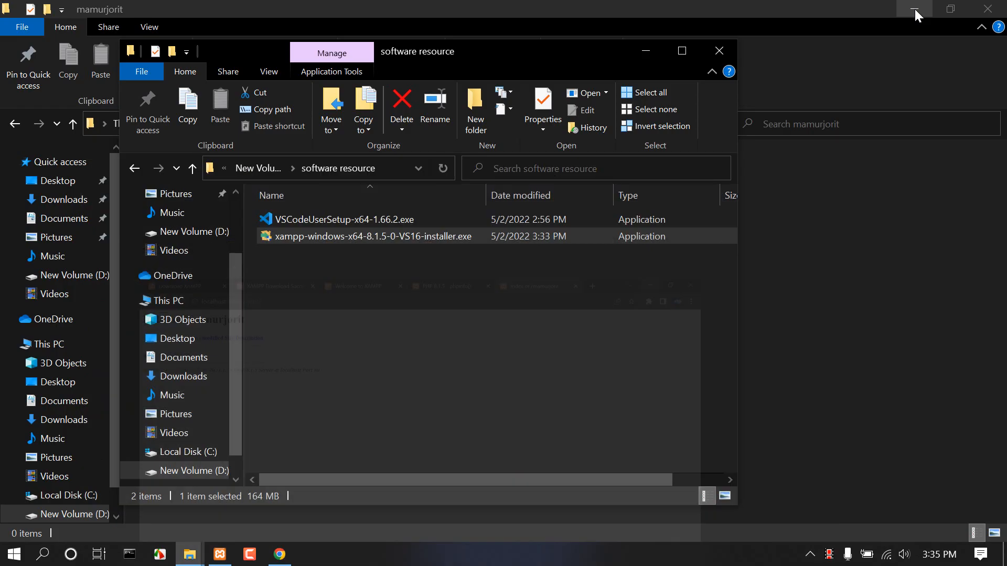